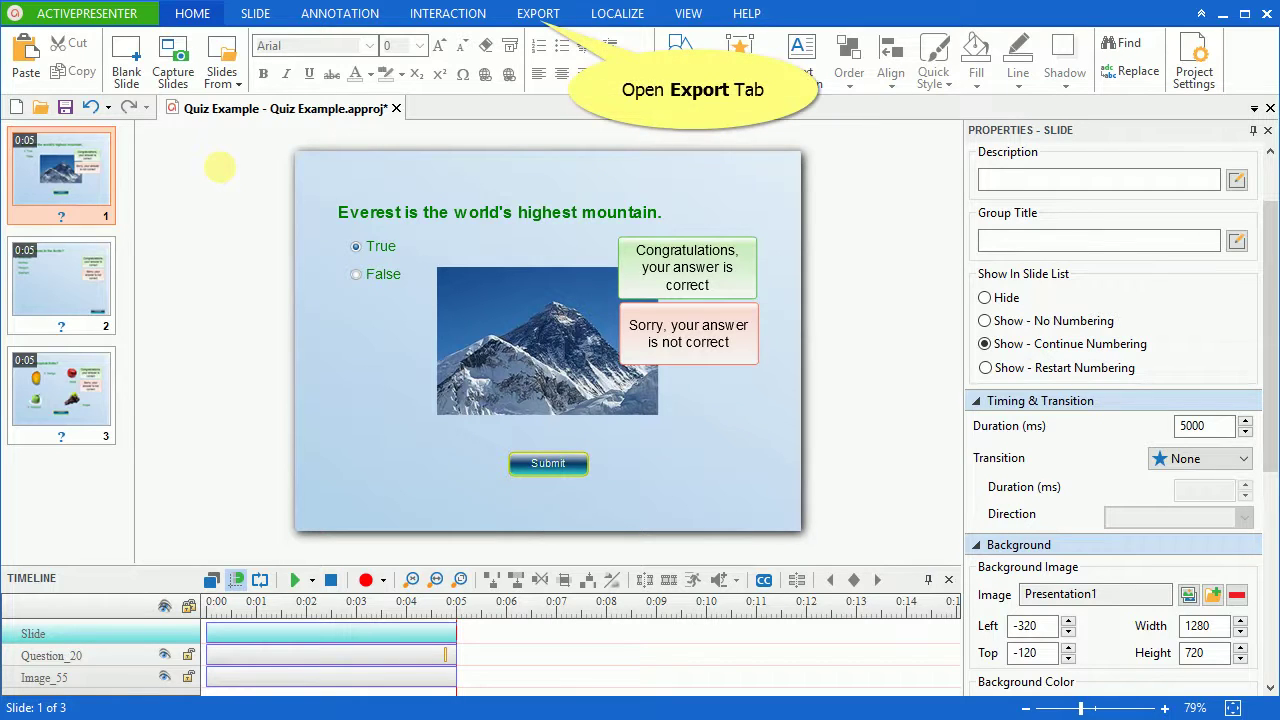
# - Switch to the EXPORT ribbon tab for the Quiz Example project
pyautogui.click(538, 13)
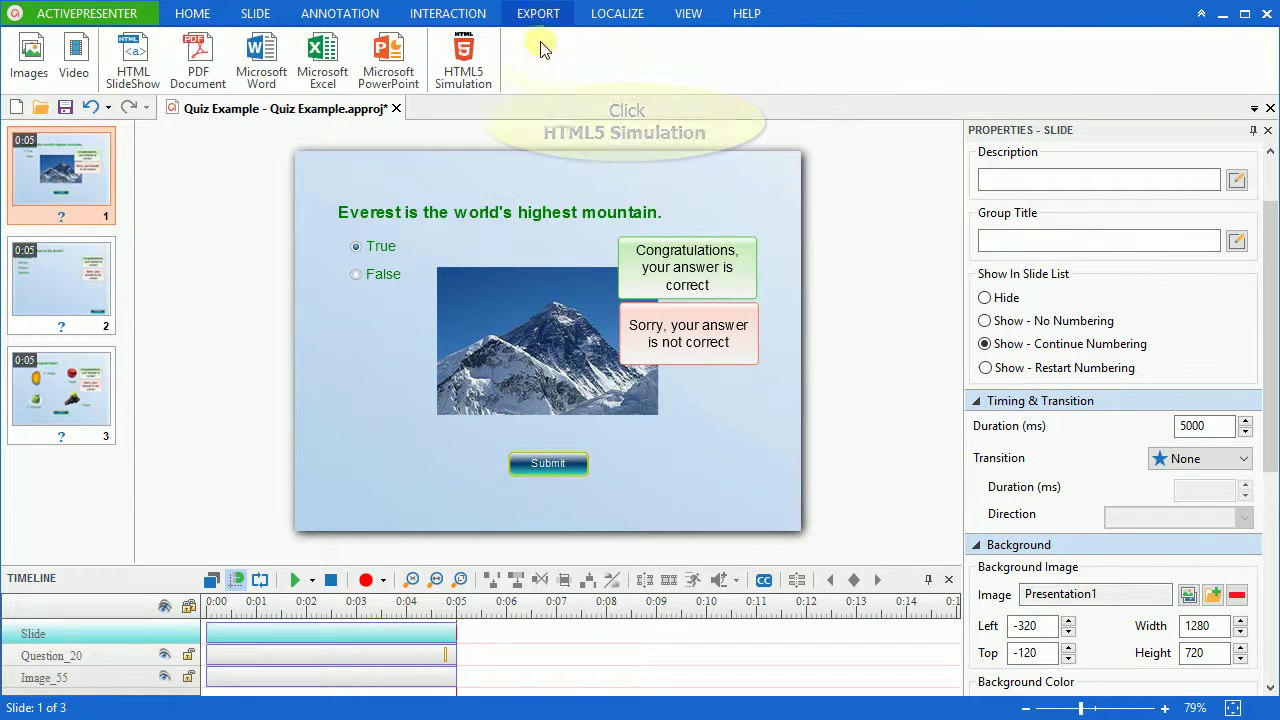
# - Start an HTML5 Simulation export, review the Reporting settings, and return to General options
pyautogui.click(450, 80)
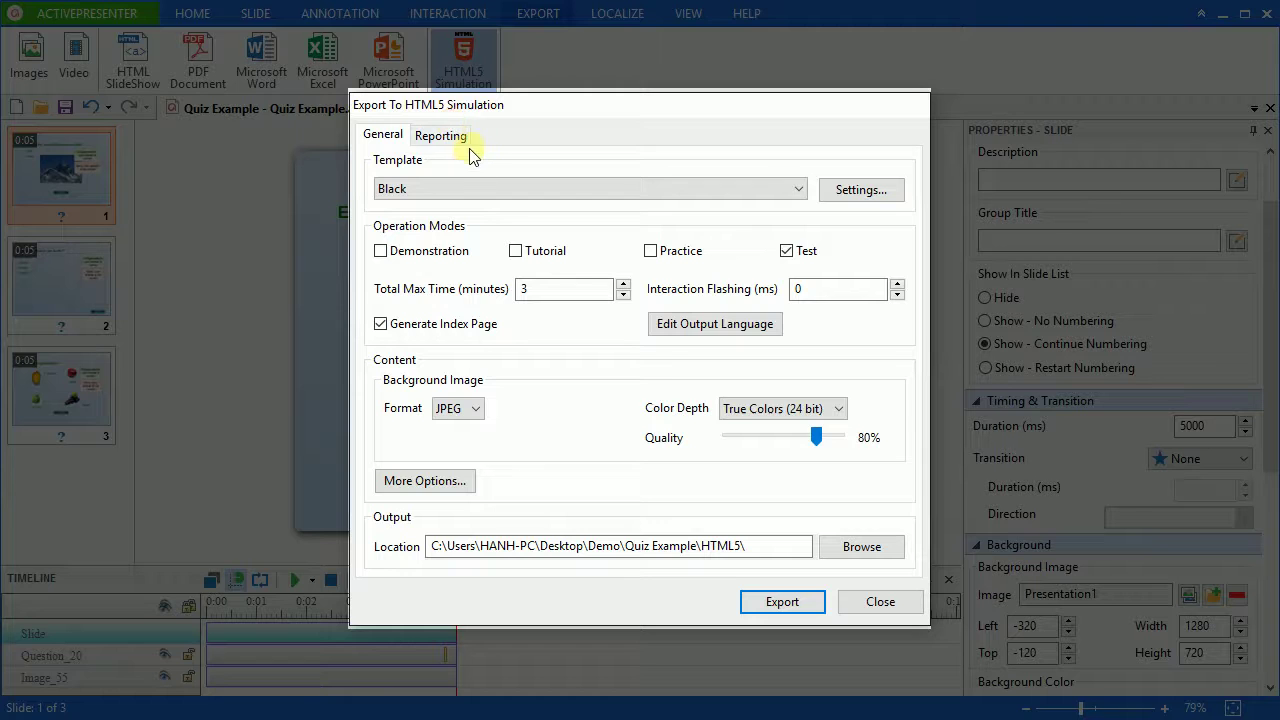
pyautogui.click(458, 137)
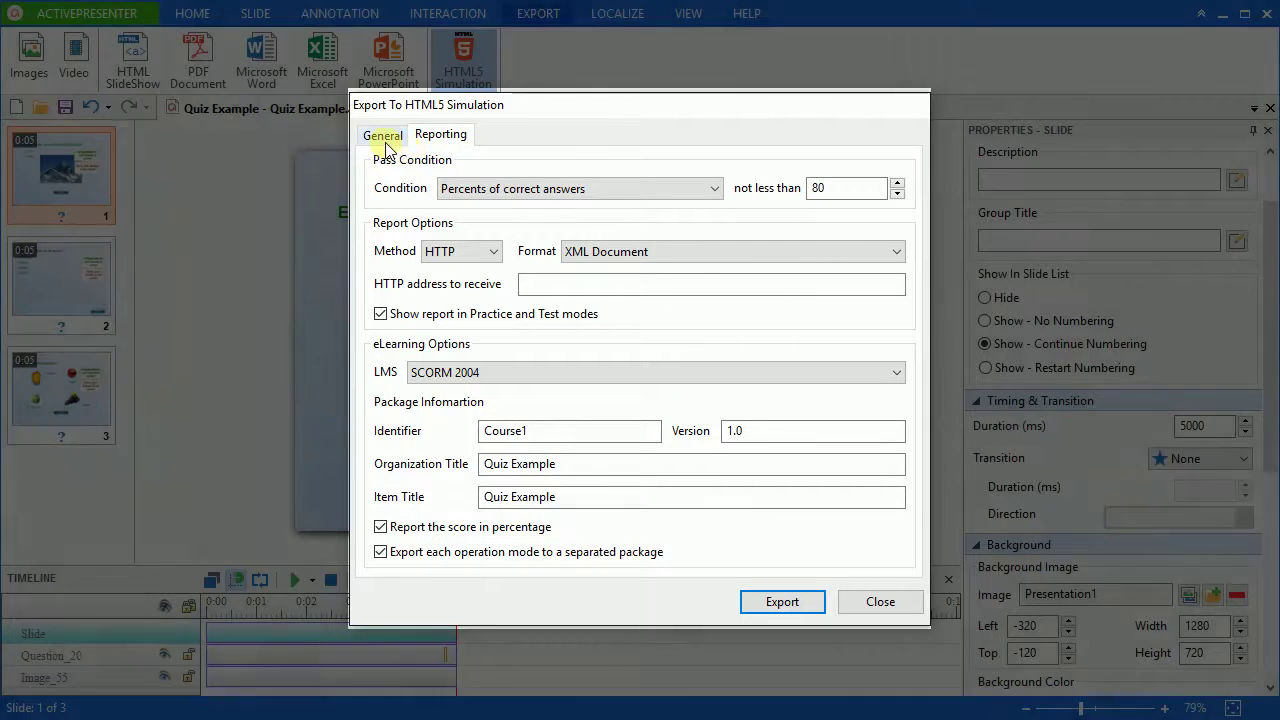
pyautogui.click(385, 140)
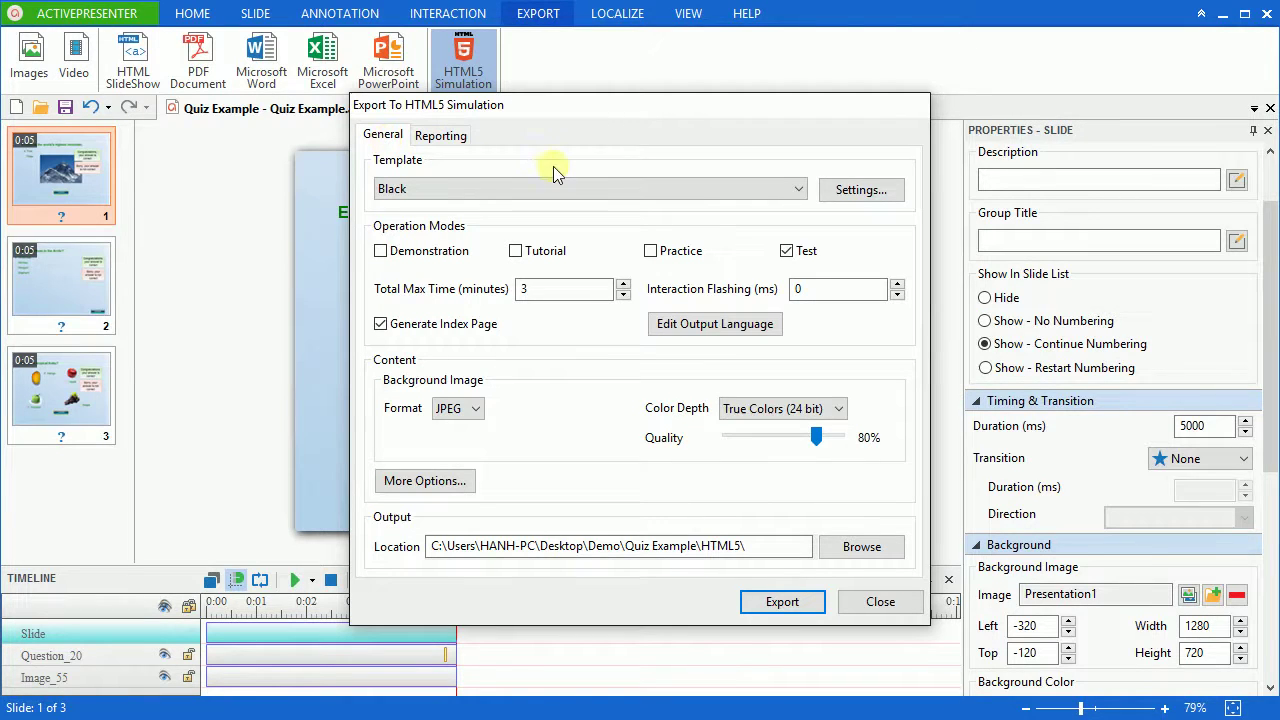
# - Choose Ocean as the export template and bring up its Template Parameters
pyautogui.click(718, 192)
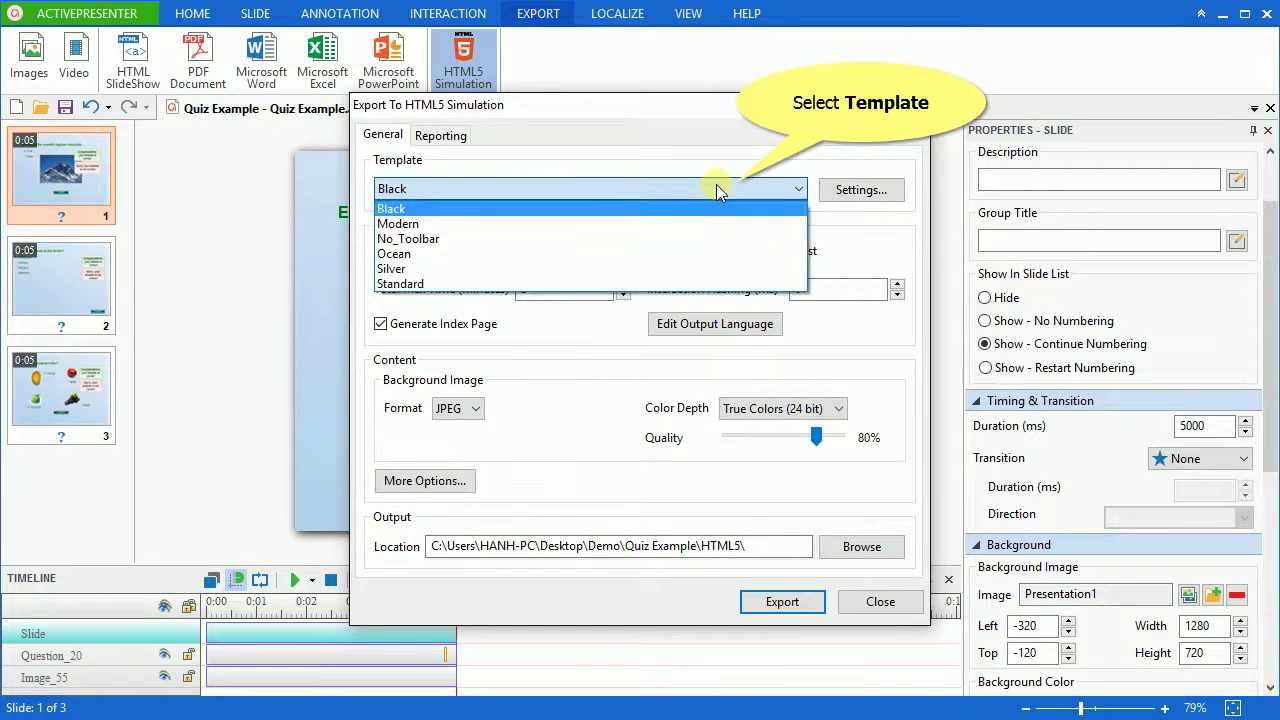
pyautogui.click(505, 253)
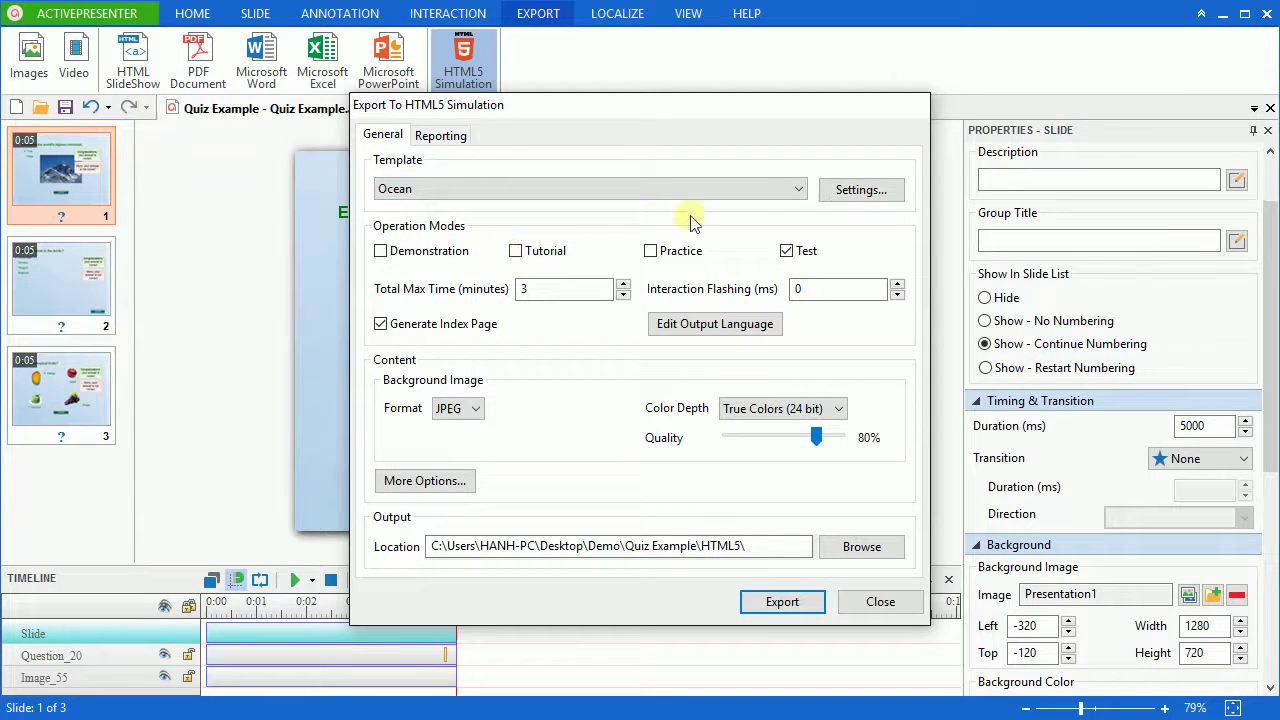
pyautogui.click(880, 195)
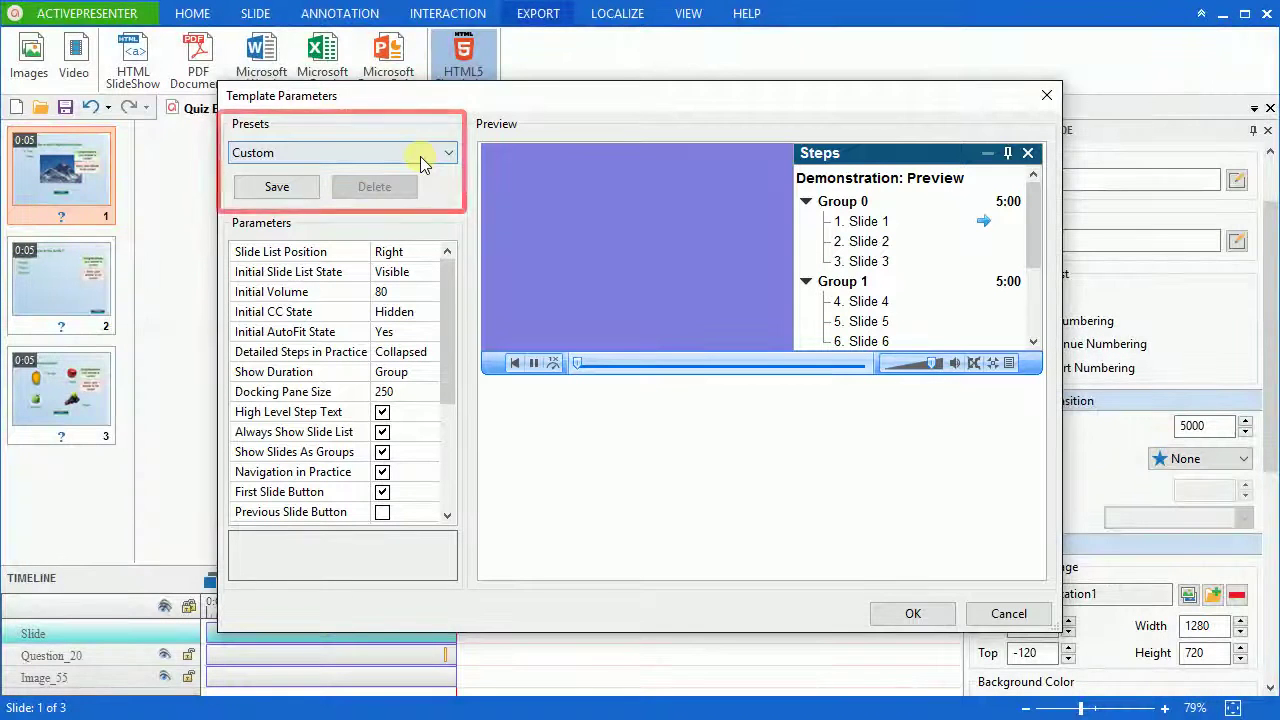
# - Save the current Ocean parameters as a preset named 'My template' and check the presets list
pyautogui.click(420, 156)
pyautogui.click(360, 171)
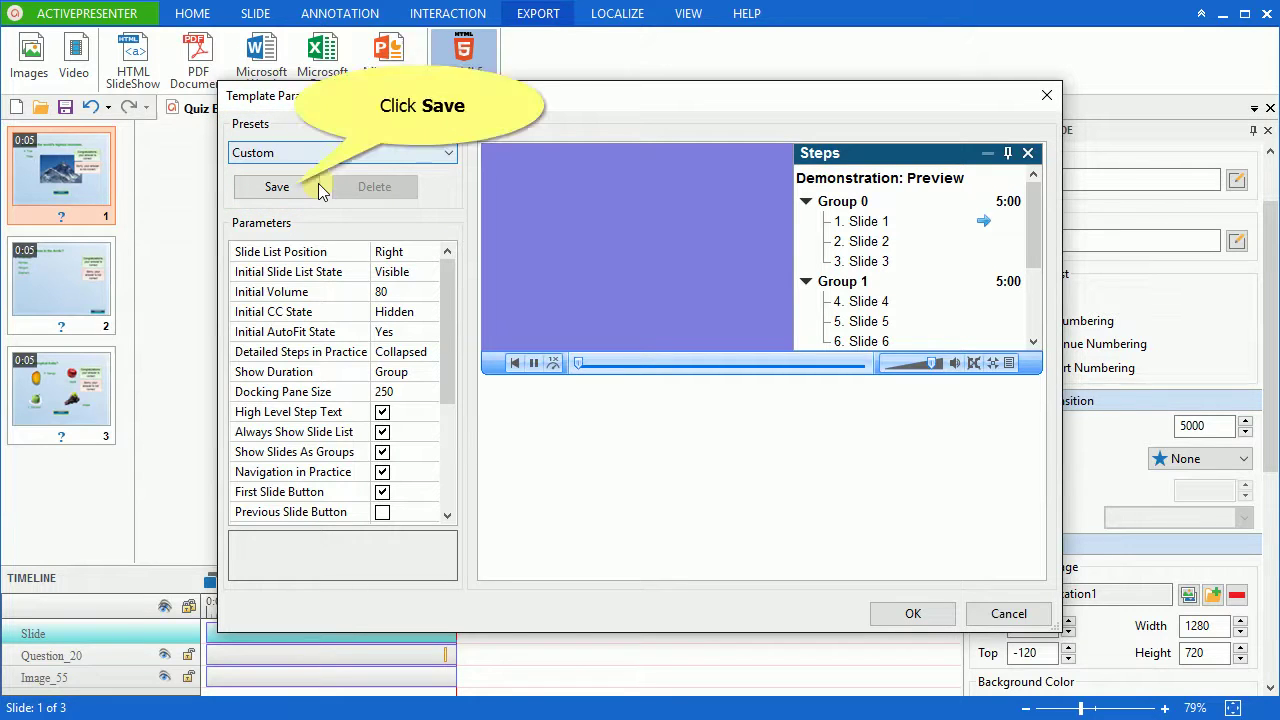
pyautogui.click(312, 186)
pyautogui.write('M')
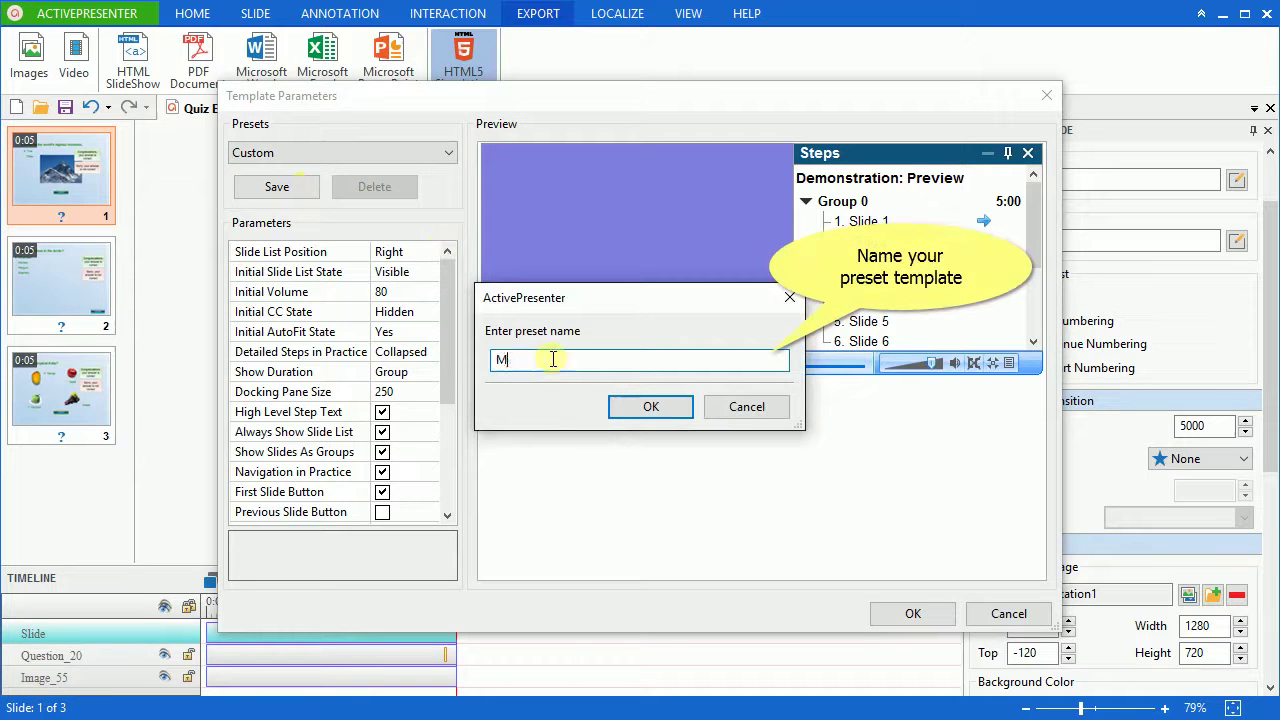
pyautogui.write('y template')
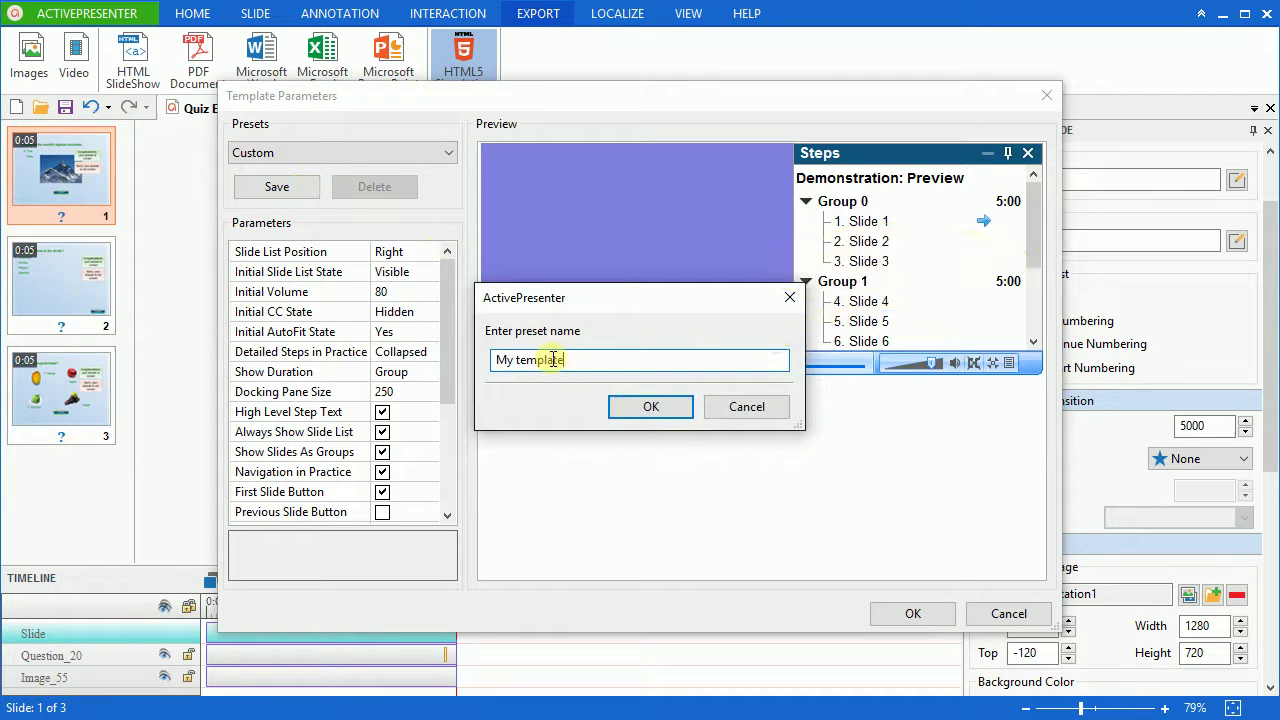
pyautogui.click(641, 412)
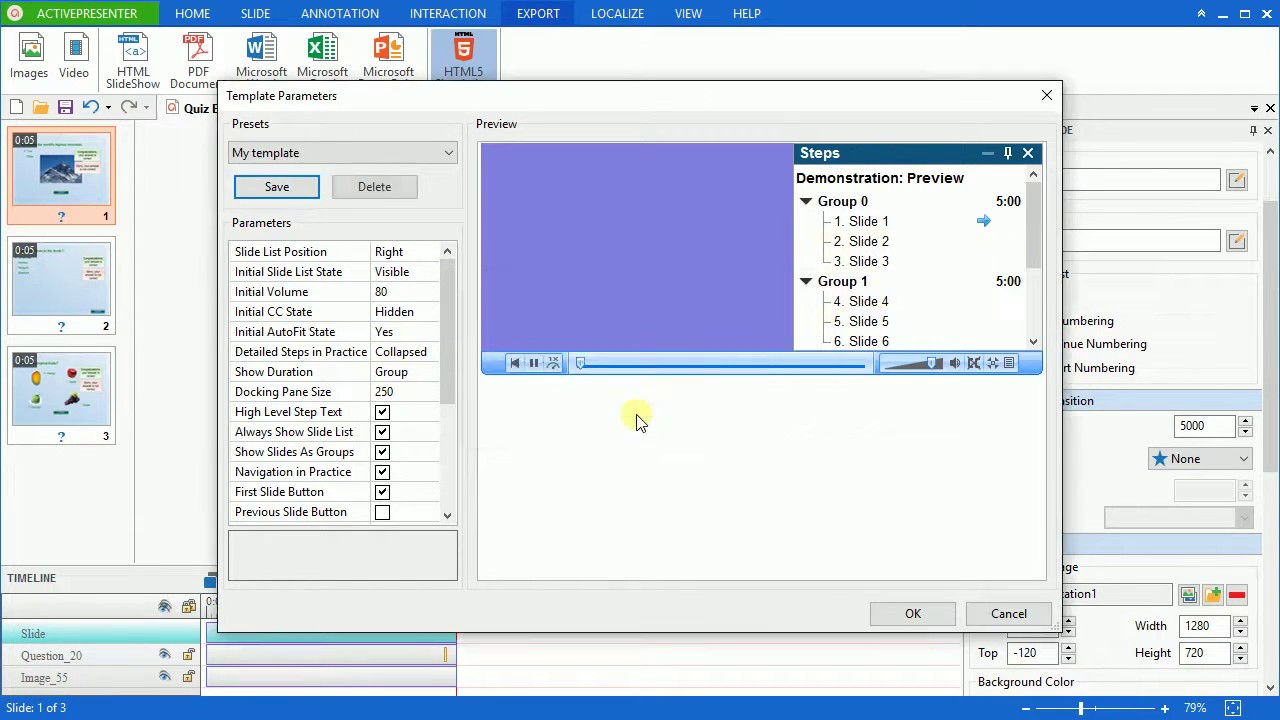
pyautogui.click(343, 157)
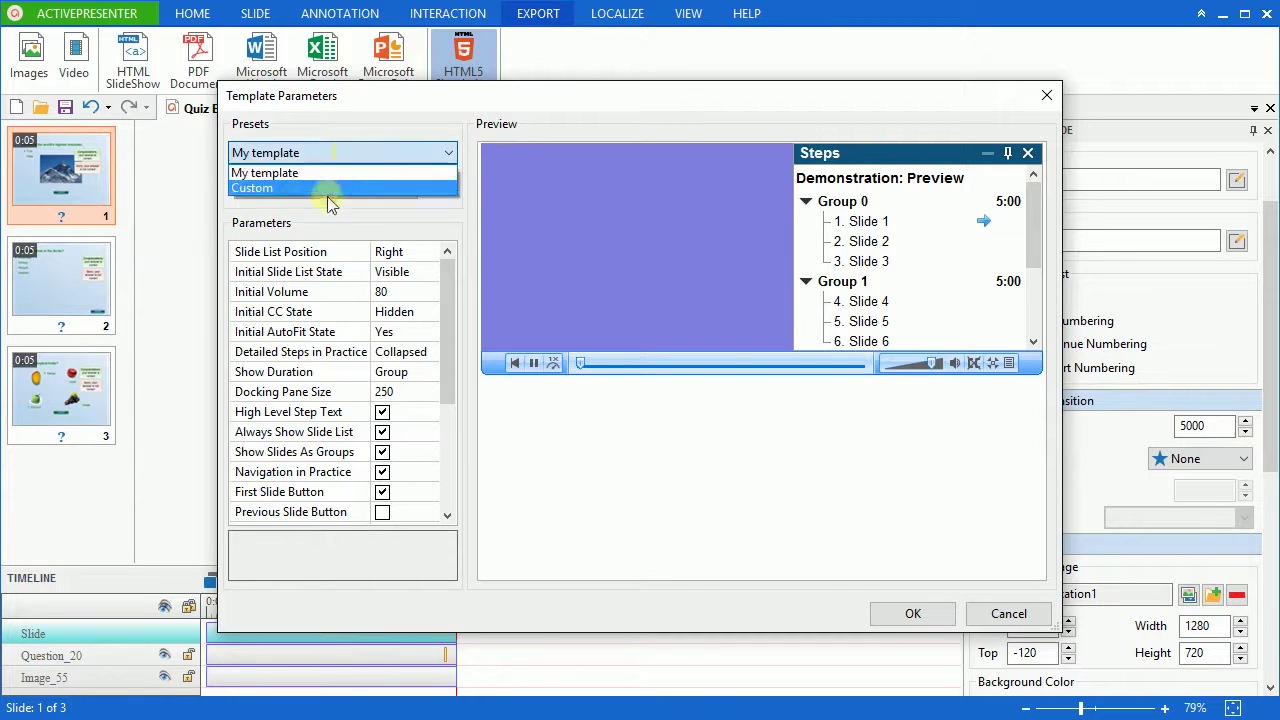
pyautogui.click(309, 174)
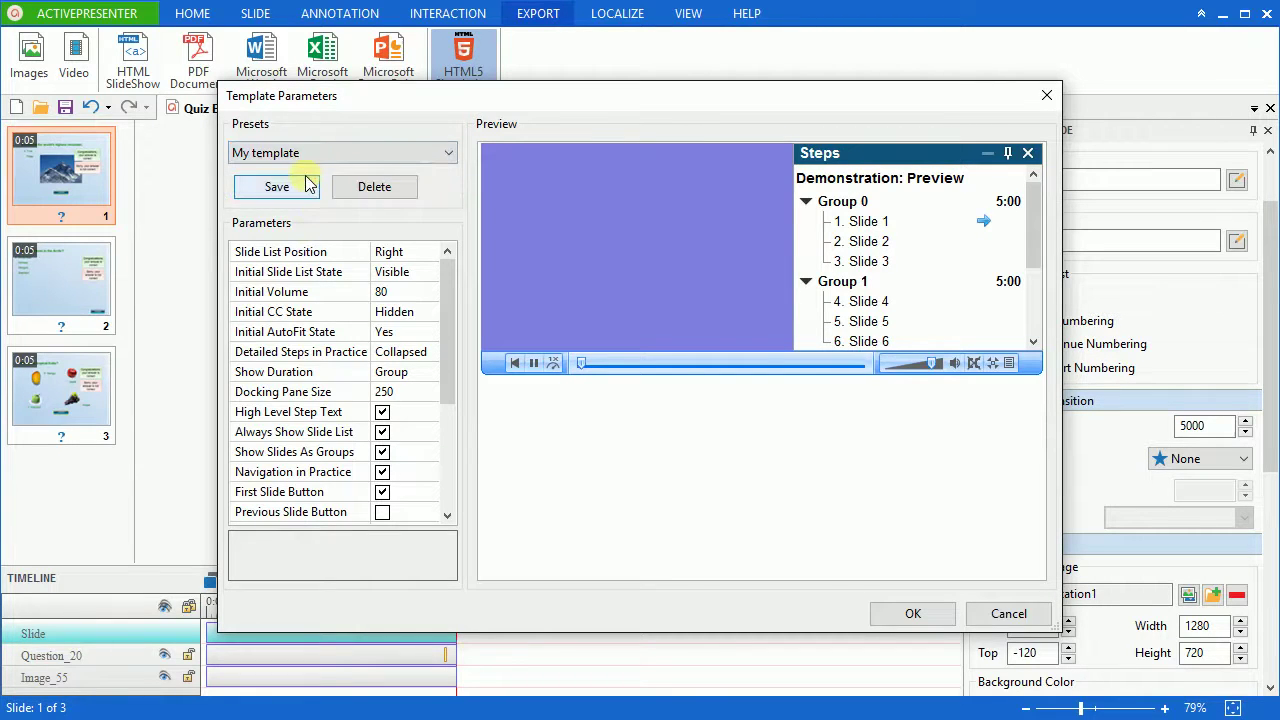
pyautogui.click(320, 256)
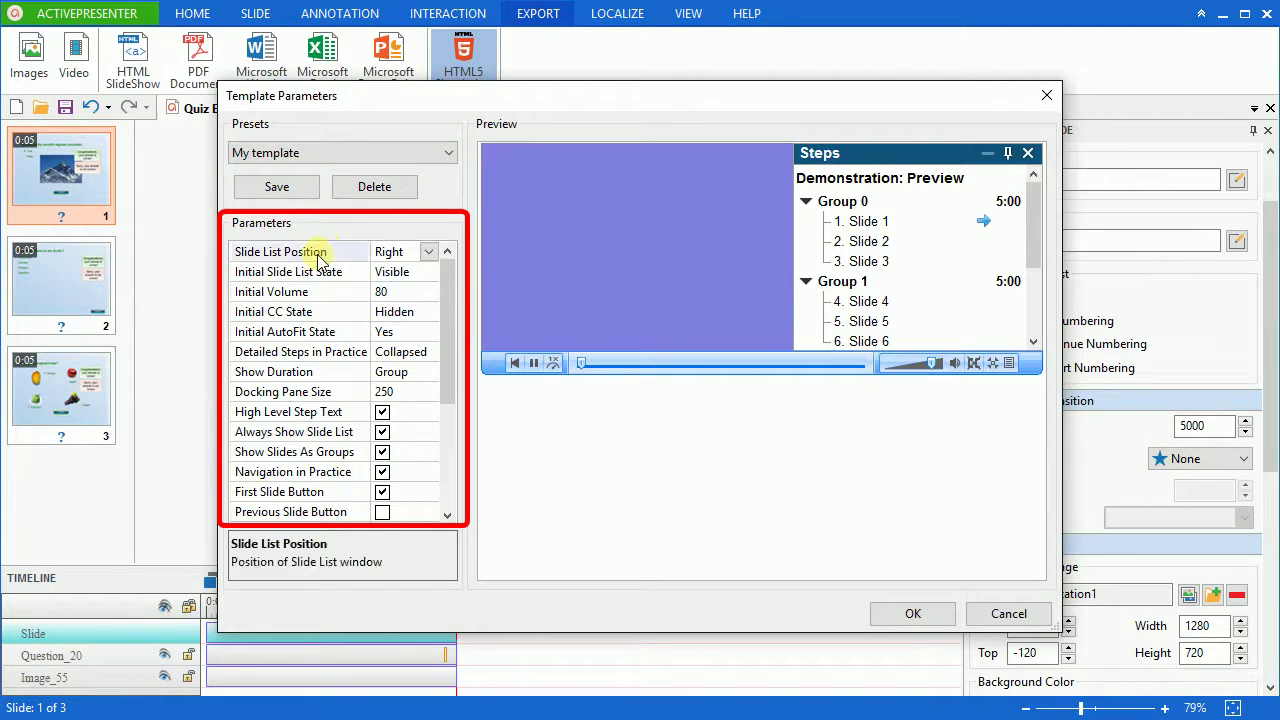
pyautogui.click(428, 251)
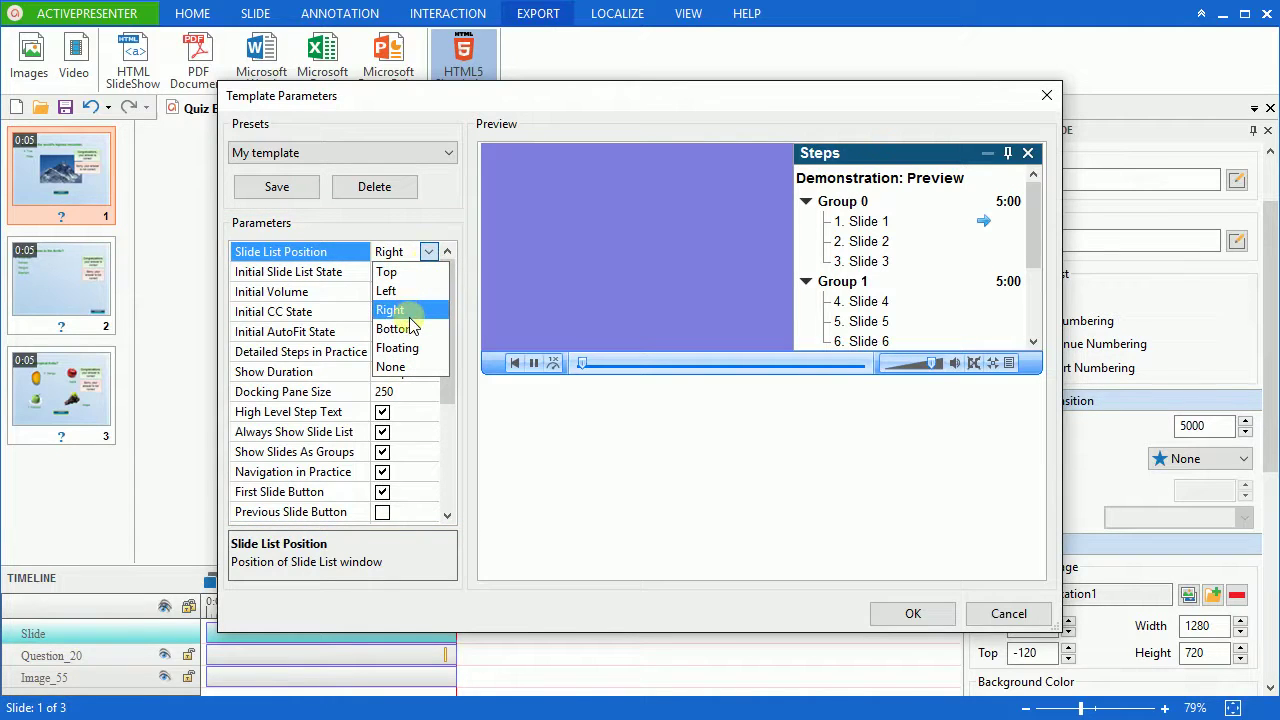
pyautogui.click(412, 290)
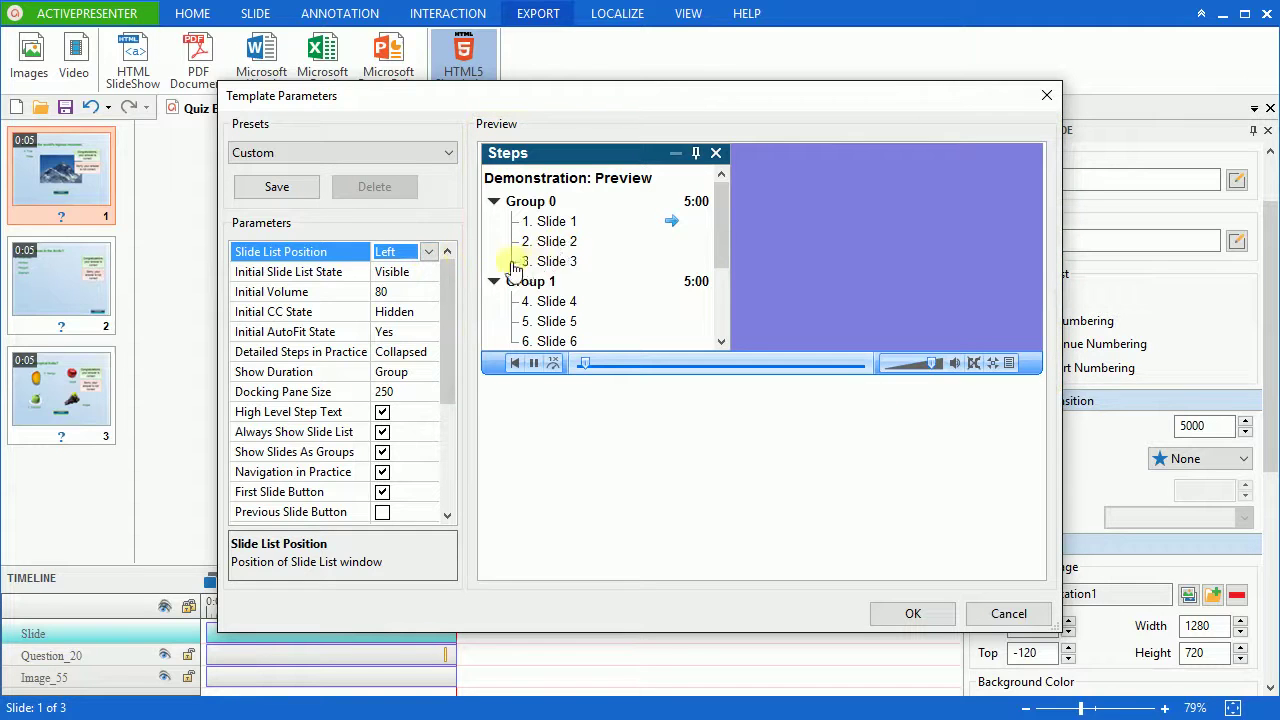
pyautogui.click(428, 251)
pyautogui.click(405, 312)
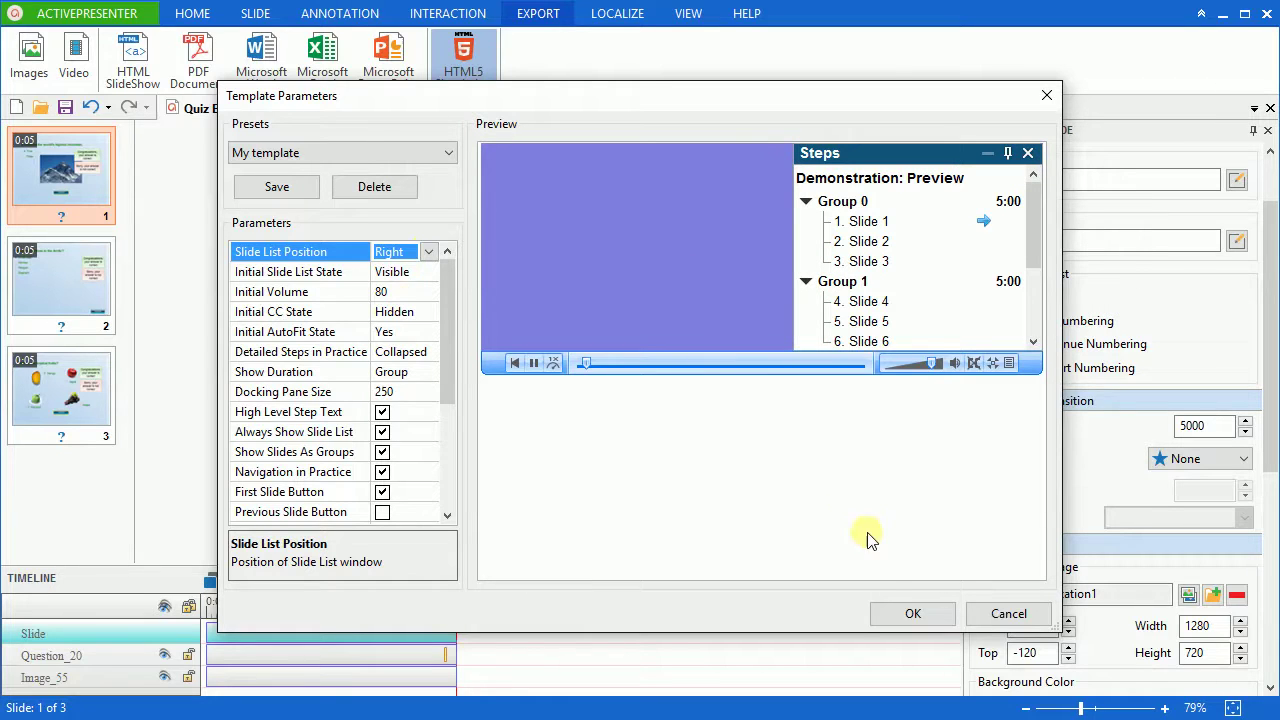
# - Accept the template parameters and set Total Max Time to 5 minutes
pyautogui.click(901, 622)
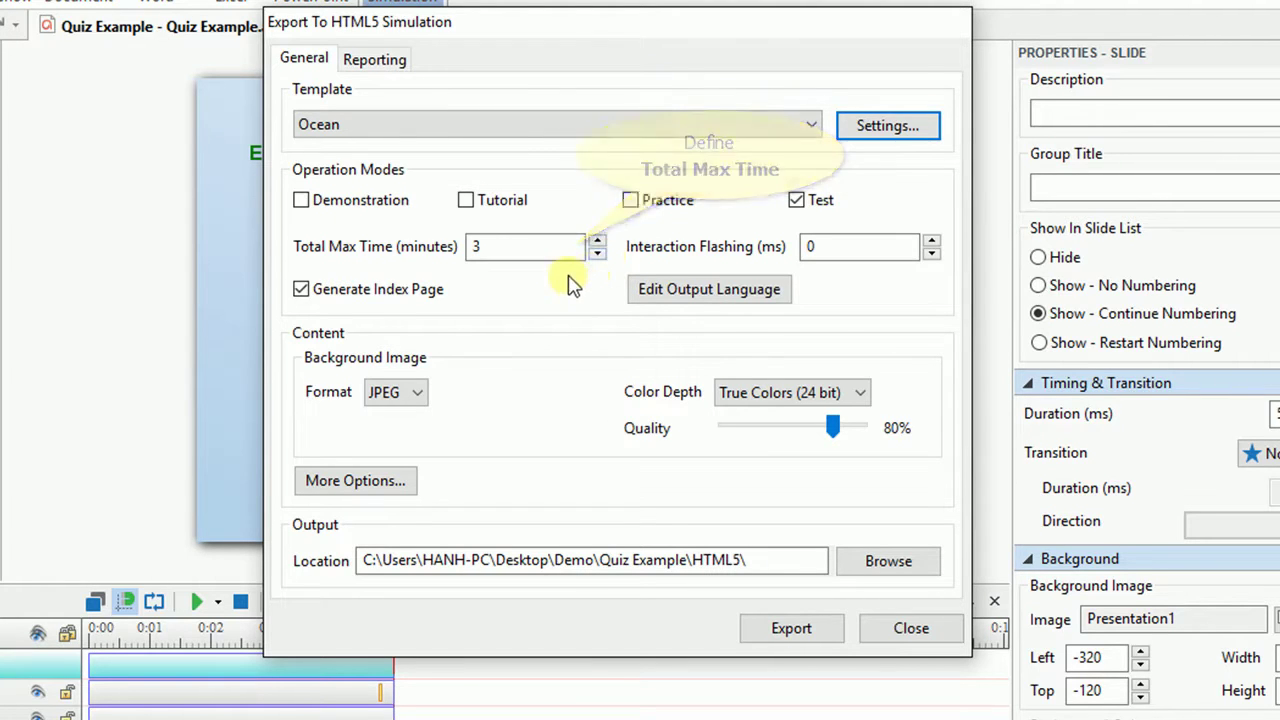
pyautogui.click(553, 246)
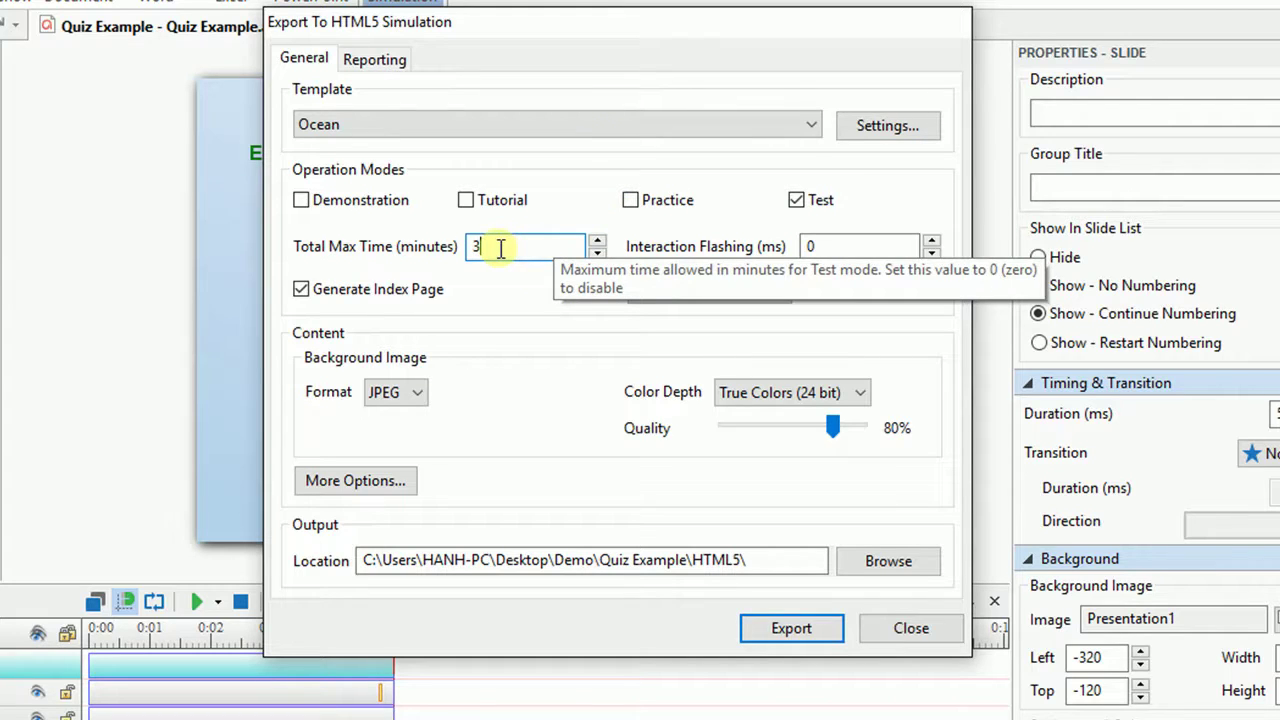
pyautogui.press('BackSpace')
pyautogui.write('5')
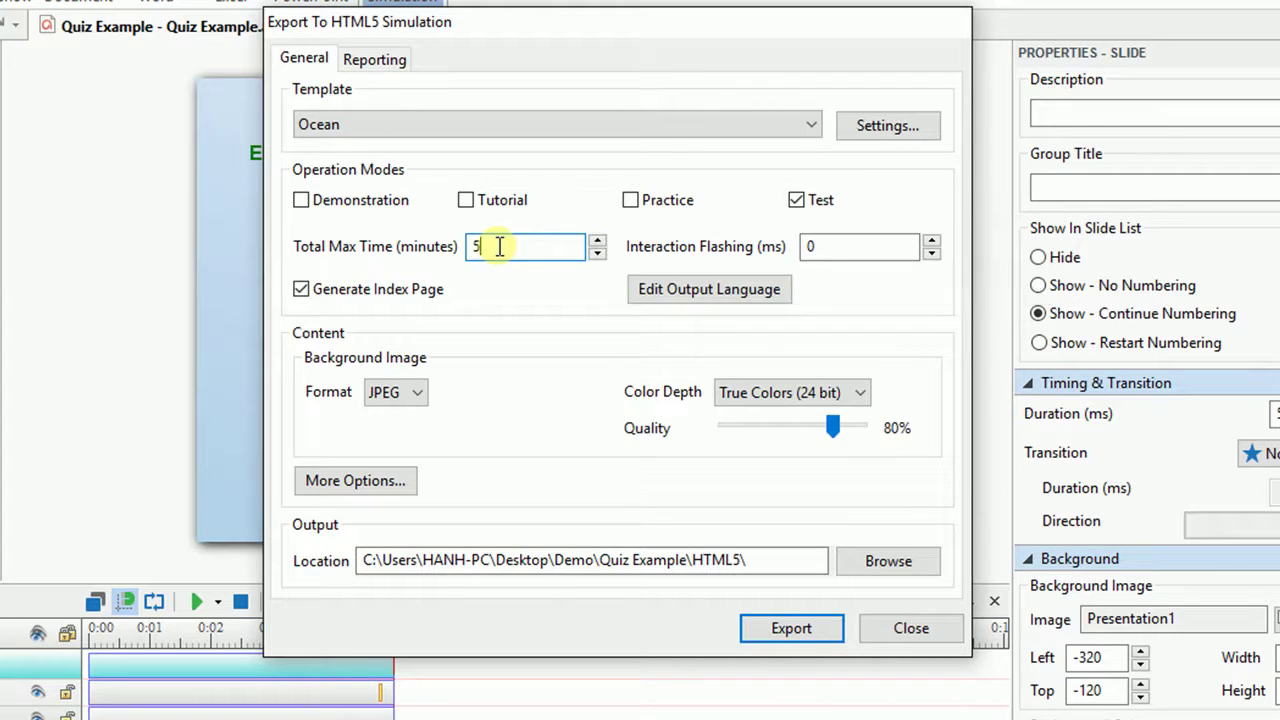
pyautogui.click(888, 250)
# - Raise Interaction Flashing to 5 ms
pyautogui.click(932, 242)
pyautogui.click(932, 242)
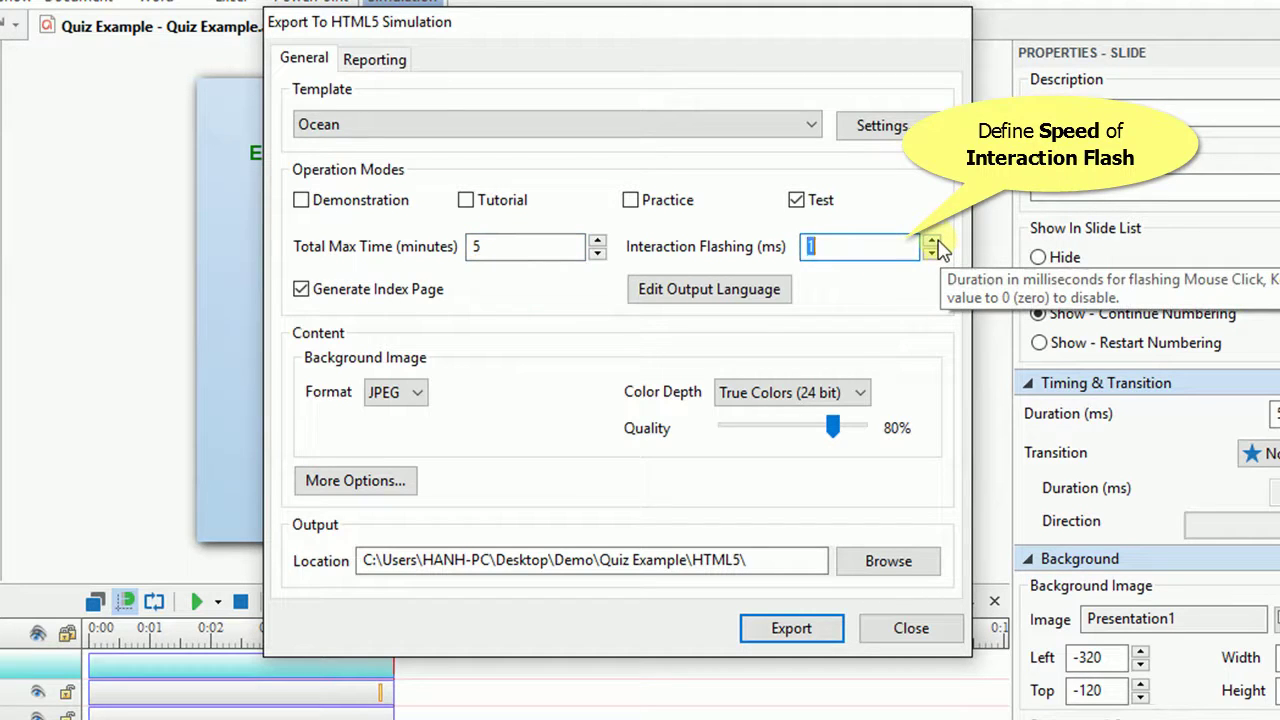
pyautogui.click(932, 242)
pyautogui.click(932, 242)
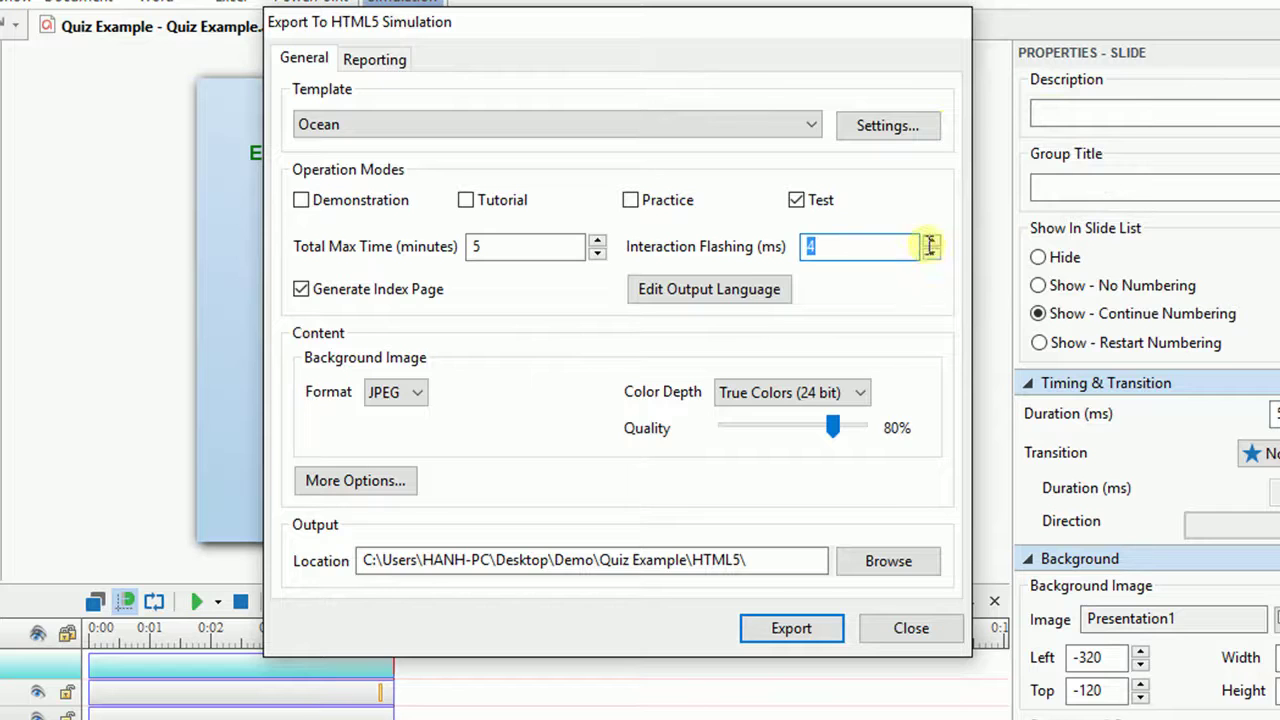
pyautogui.click(931, 242)
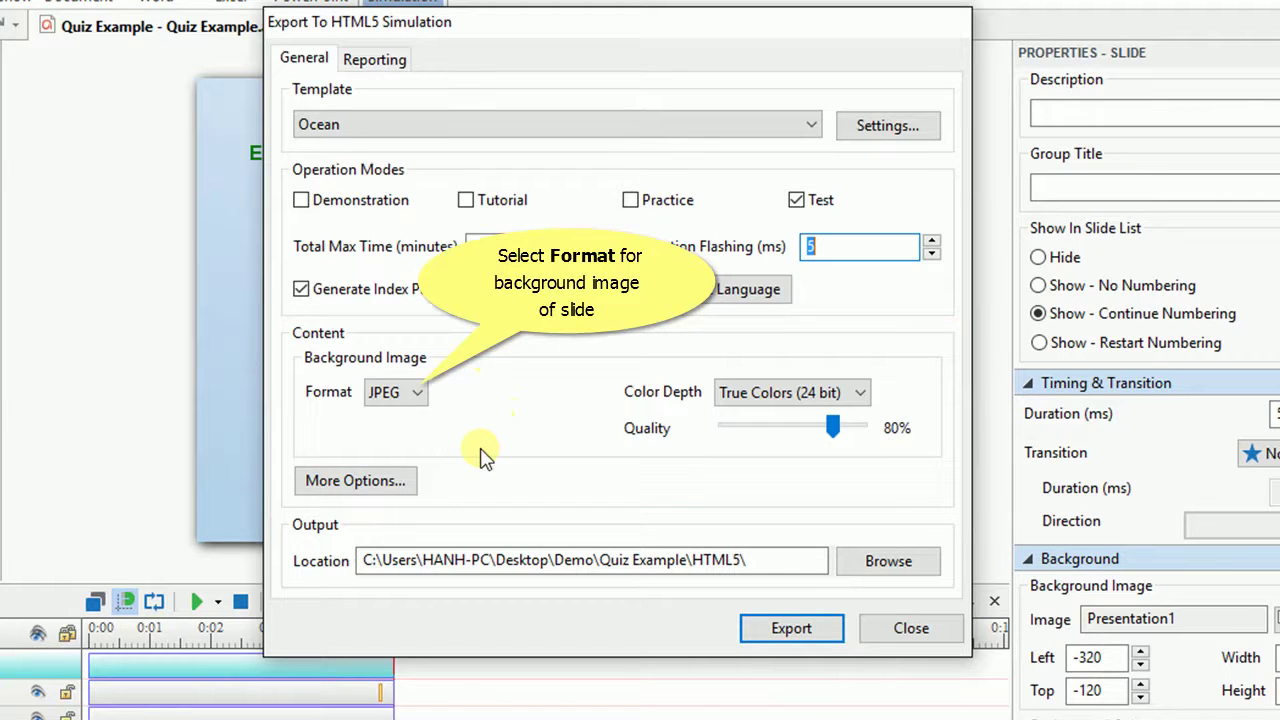
# - Keep background images as JPEG with True Colors (24 bit) colour depth
pyautogui.click(410, 392)
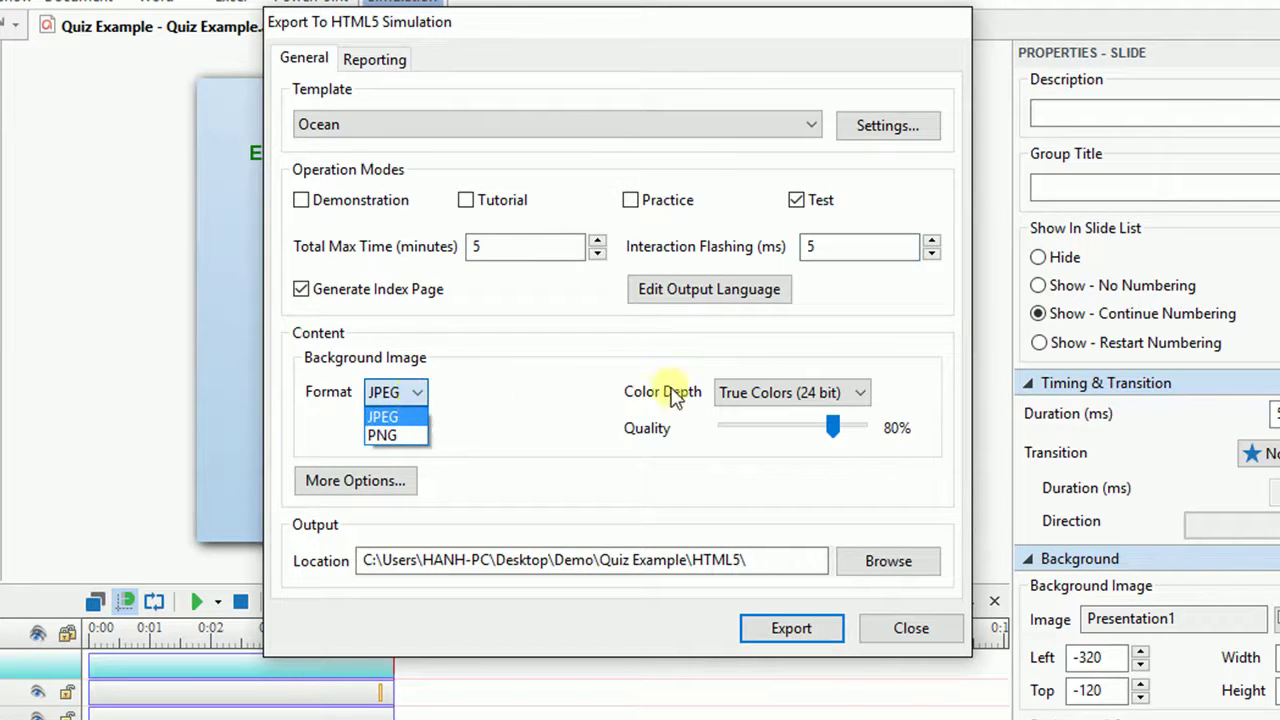
pyautogui.click(780, 396)
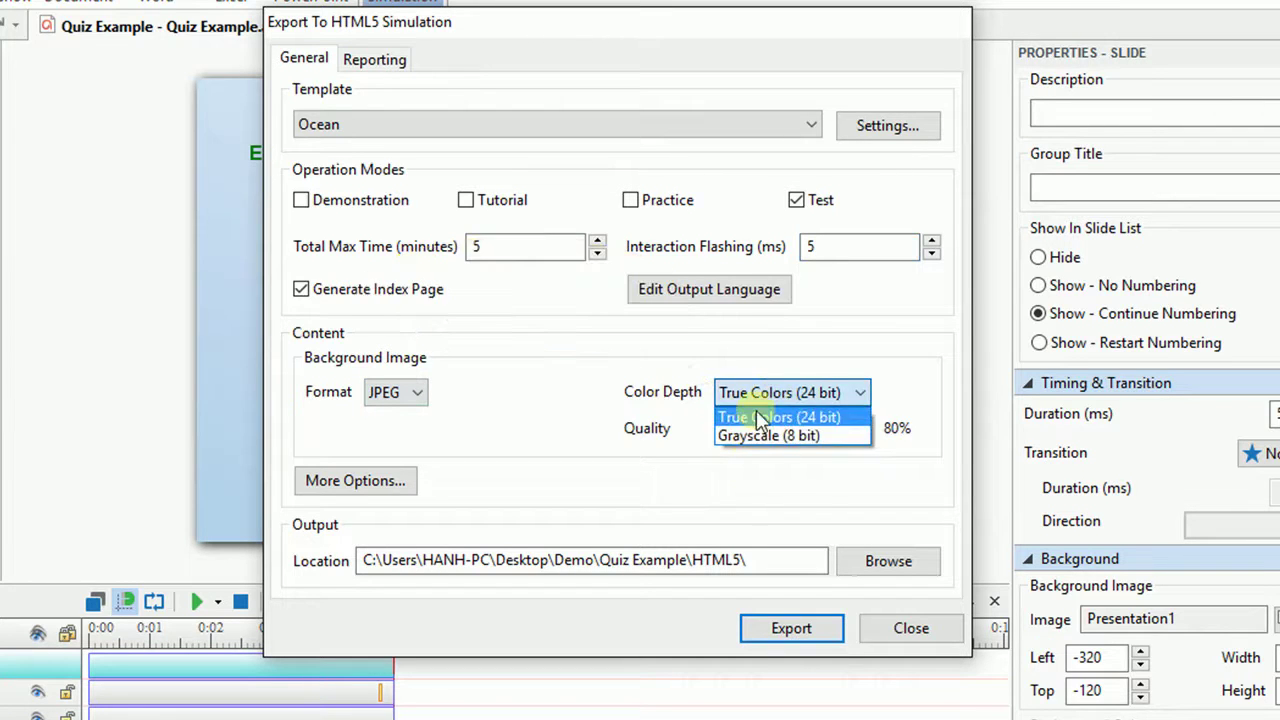
pyautogui.click(758, 411)
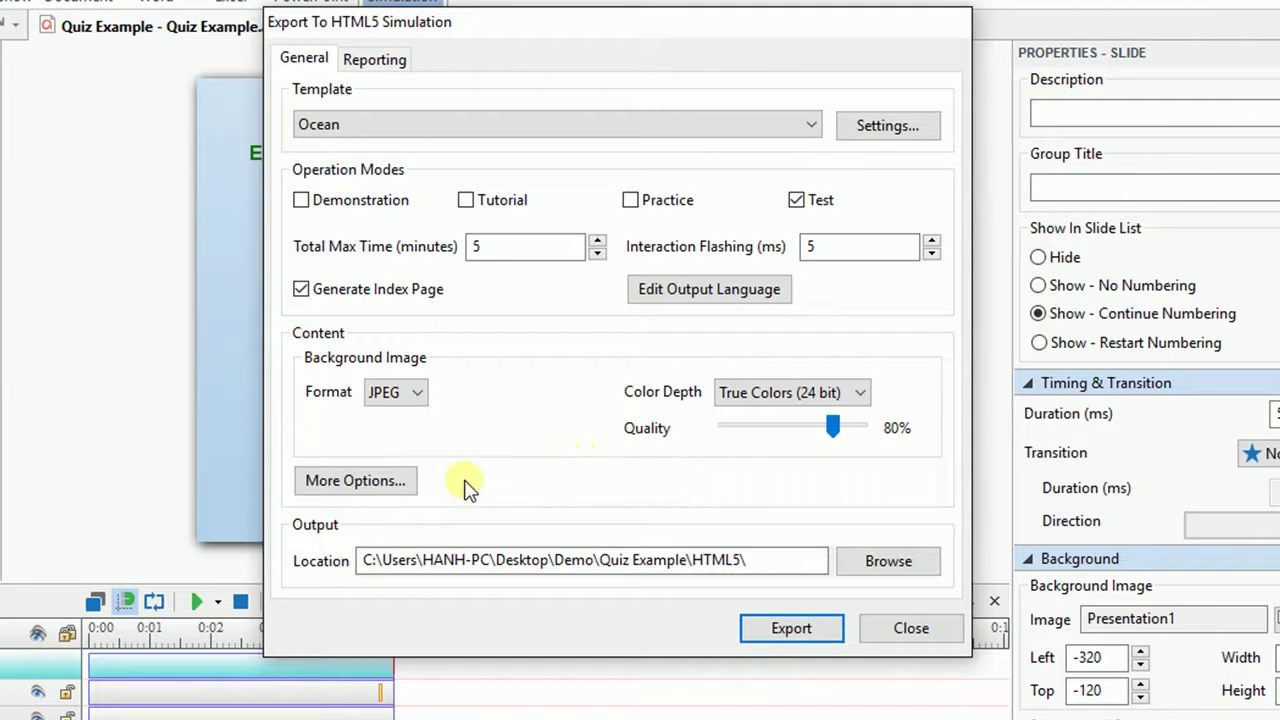
# - In More Options, enable Allow Text Selection so text in shapes is selectable
pyautogui.click(398, 484)
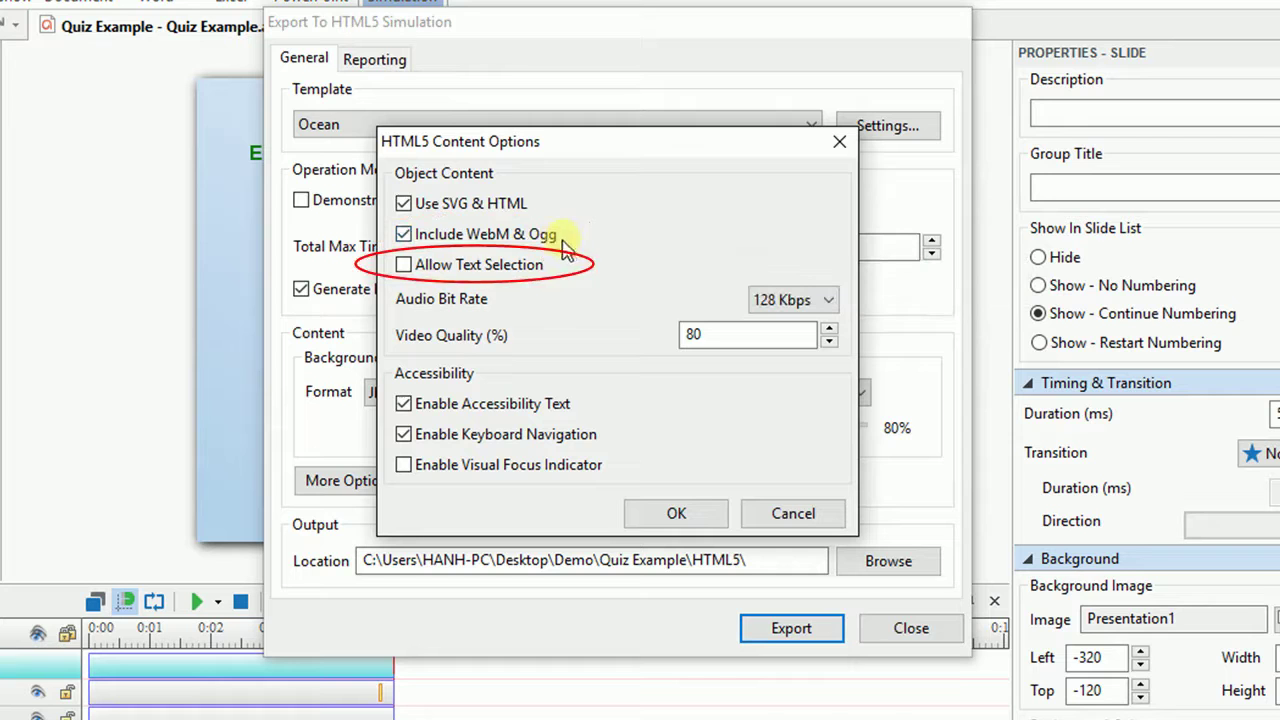
pyautogui.click(404, 264)
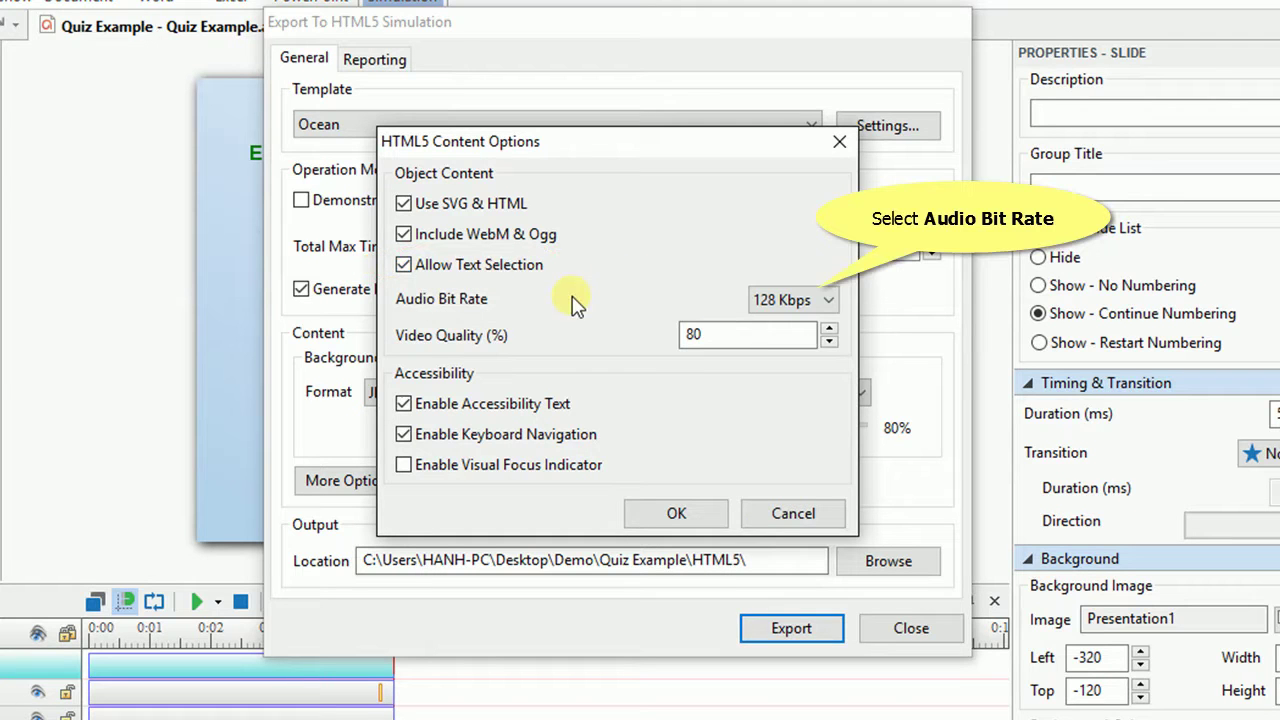
pyautogui.click(805, 299)
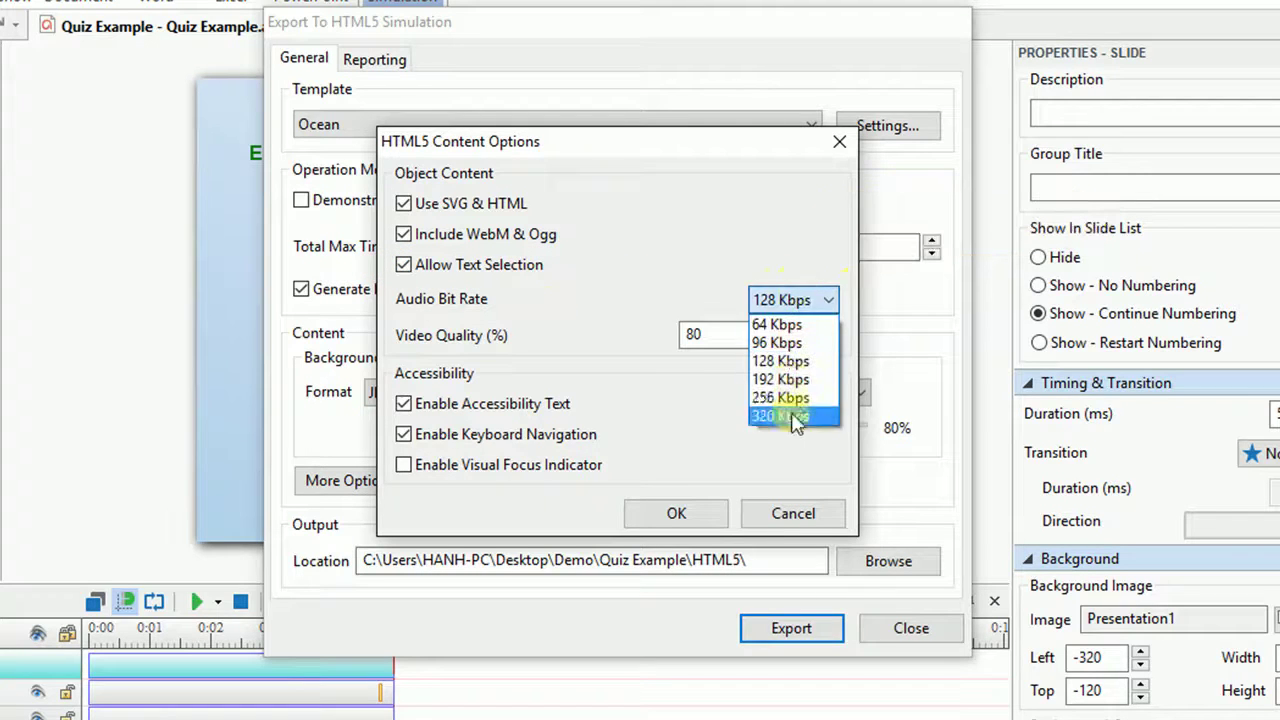
# - Keep audio at 128 Kbps, change video quality from 80 to 90%, and confirm
pyautogui.click(772, 302)
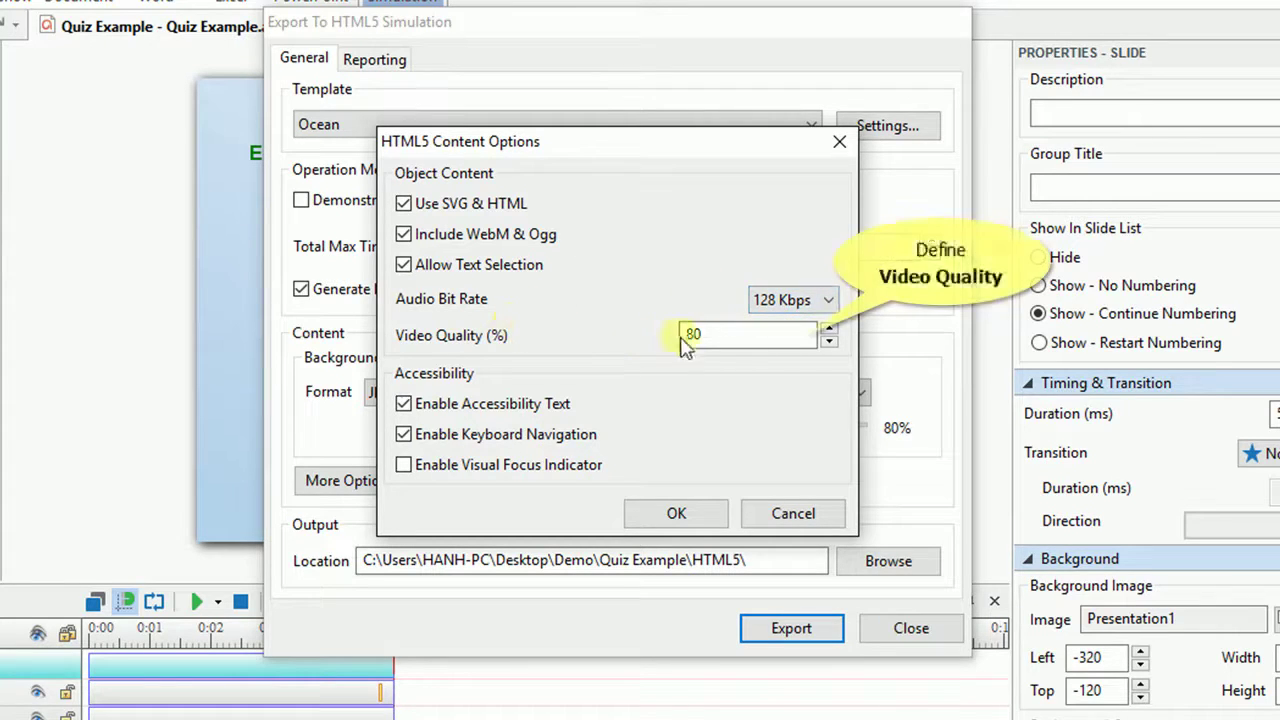
pyautogui.moveTo(723, 337); pyautogui.dragTo(634, 338)
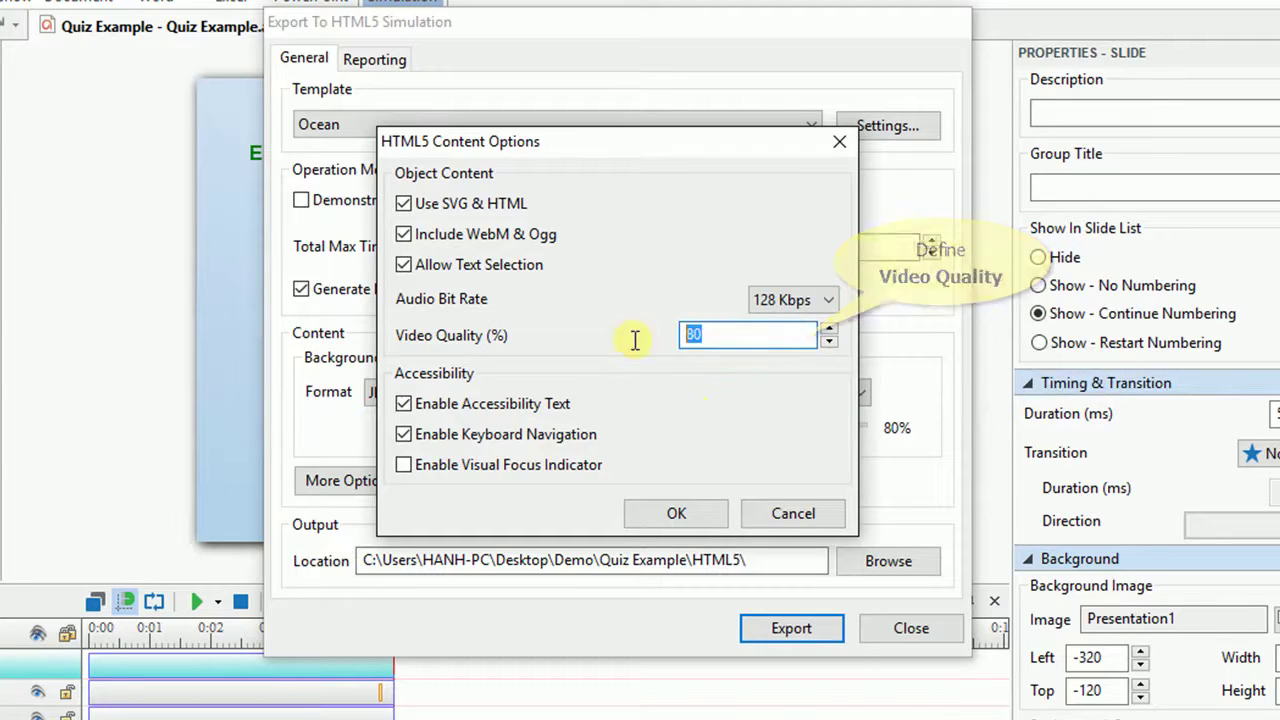
pyautogui.write('90')
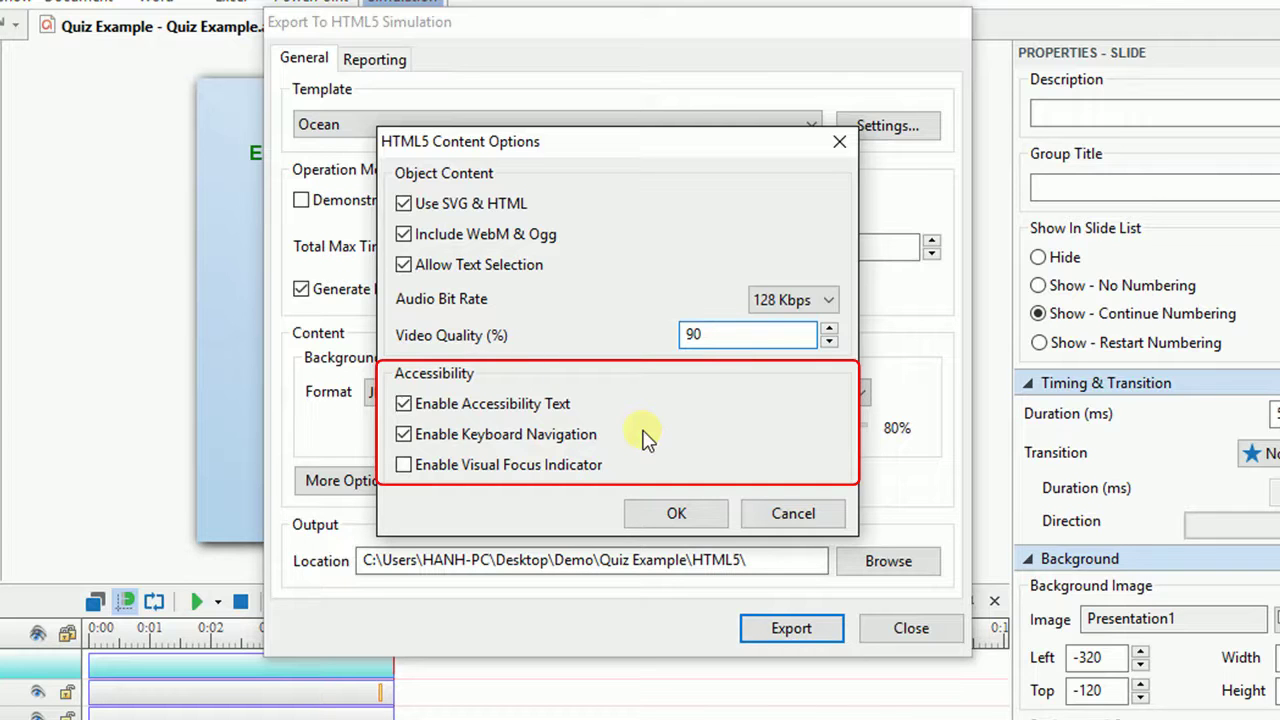
pyautogui.click(677, 512)
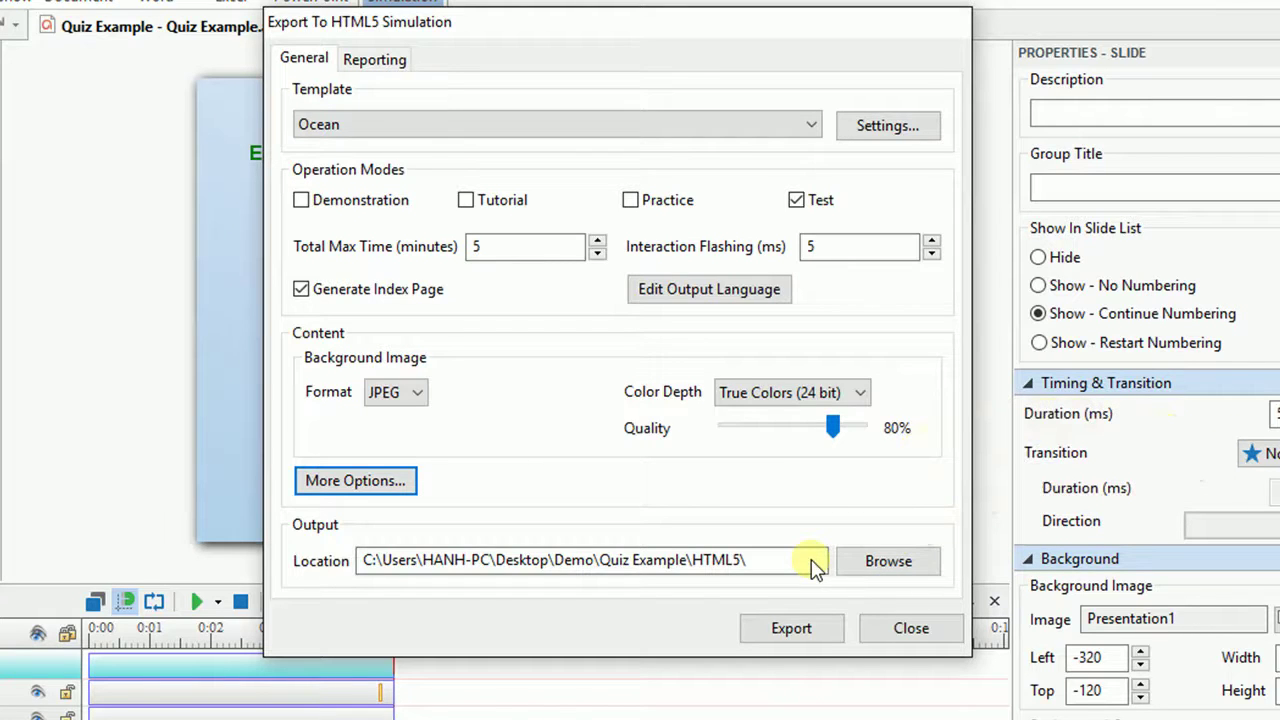
# - On the Reporting tab, keep Percents of correct answers and raise the pass score to 90
pyautogui.click(396, 64)
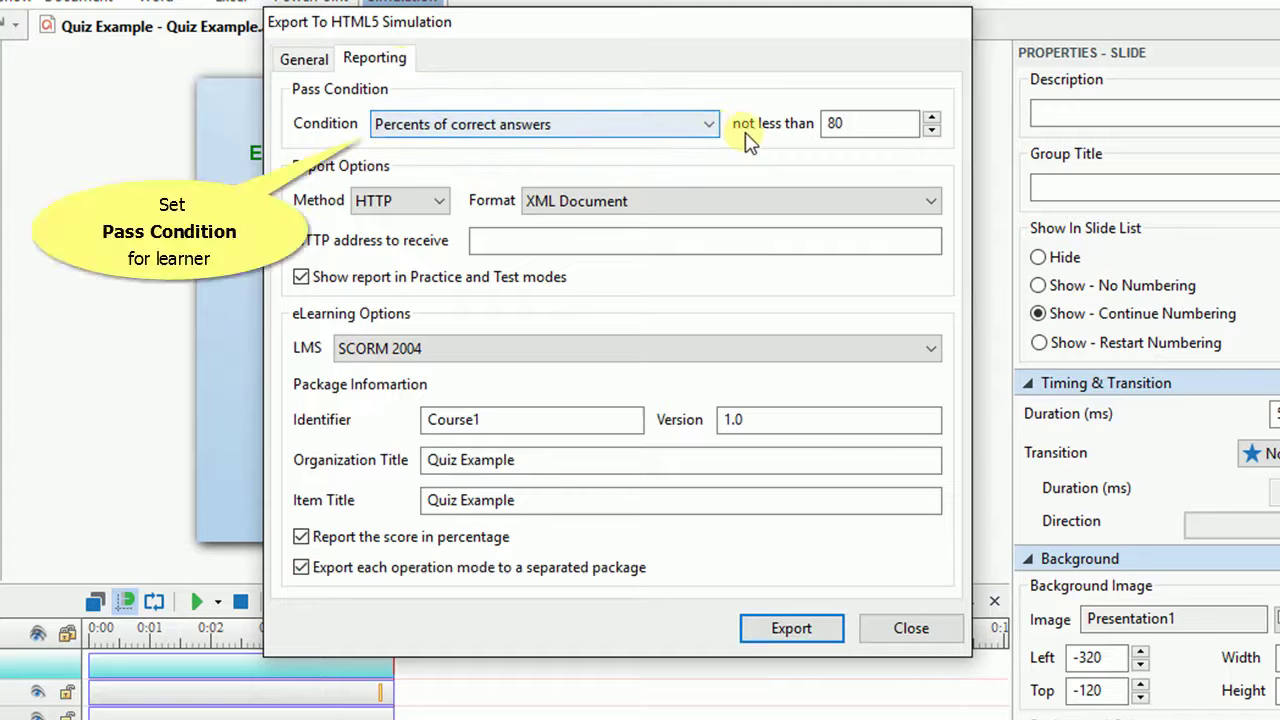
pyautogui.click(707, 126)
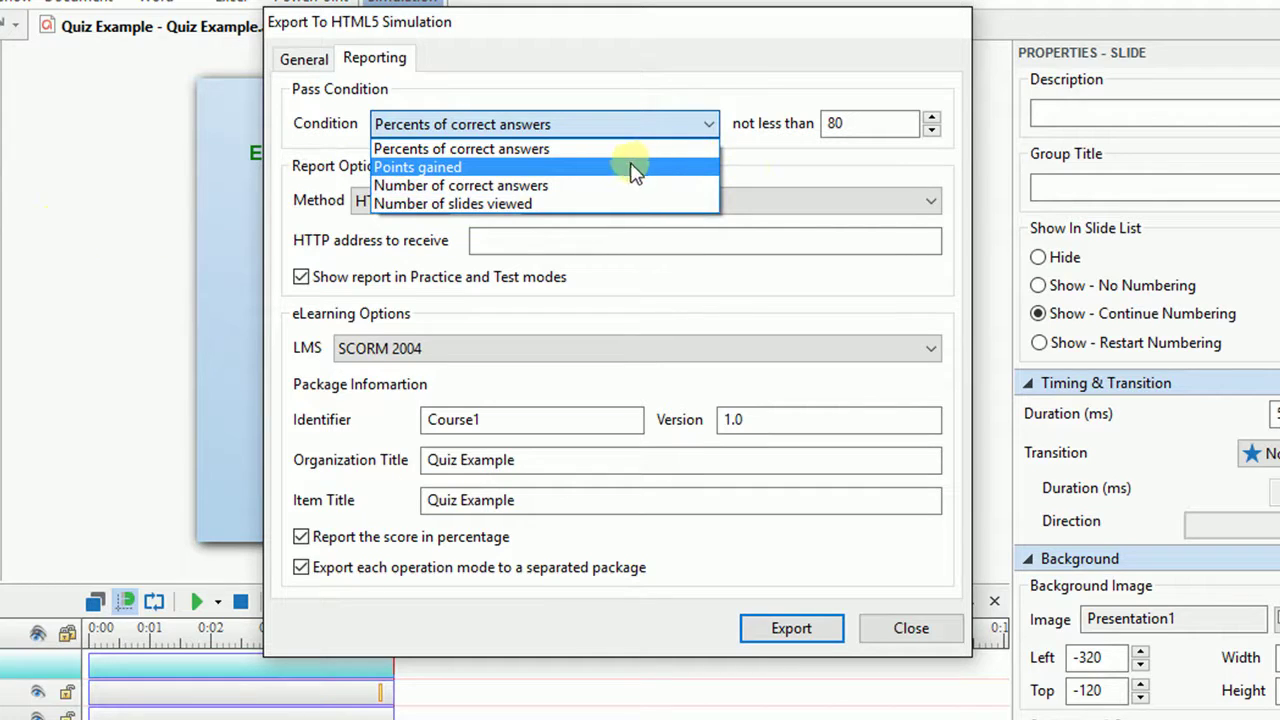
pyautogui.click(686, 128)
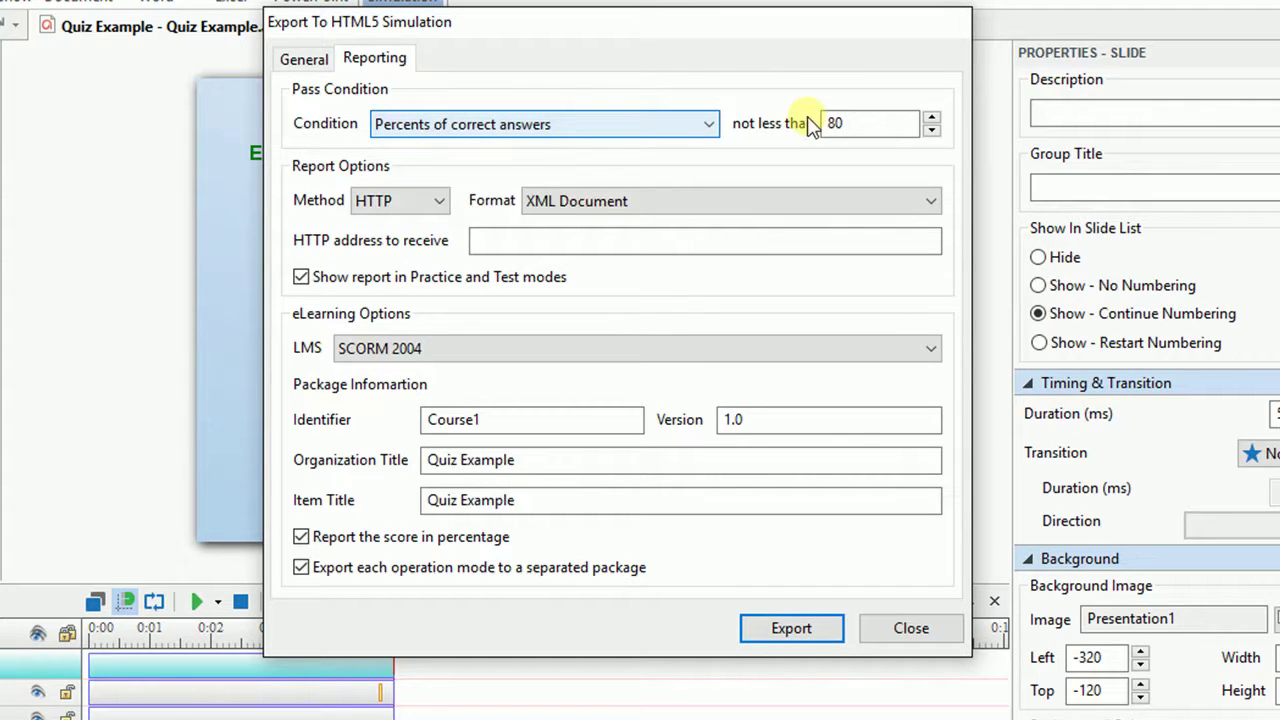
pyautogui.click(828, 123)
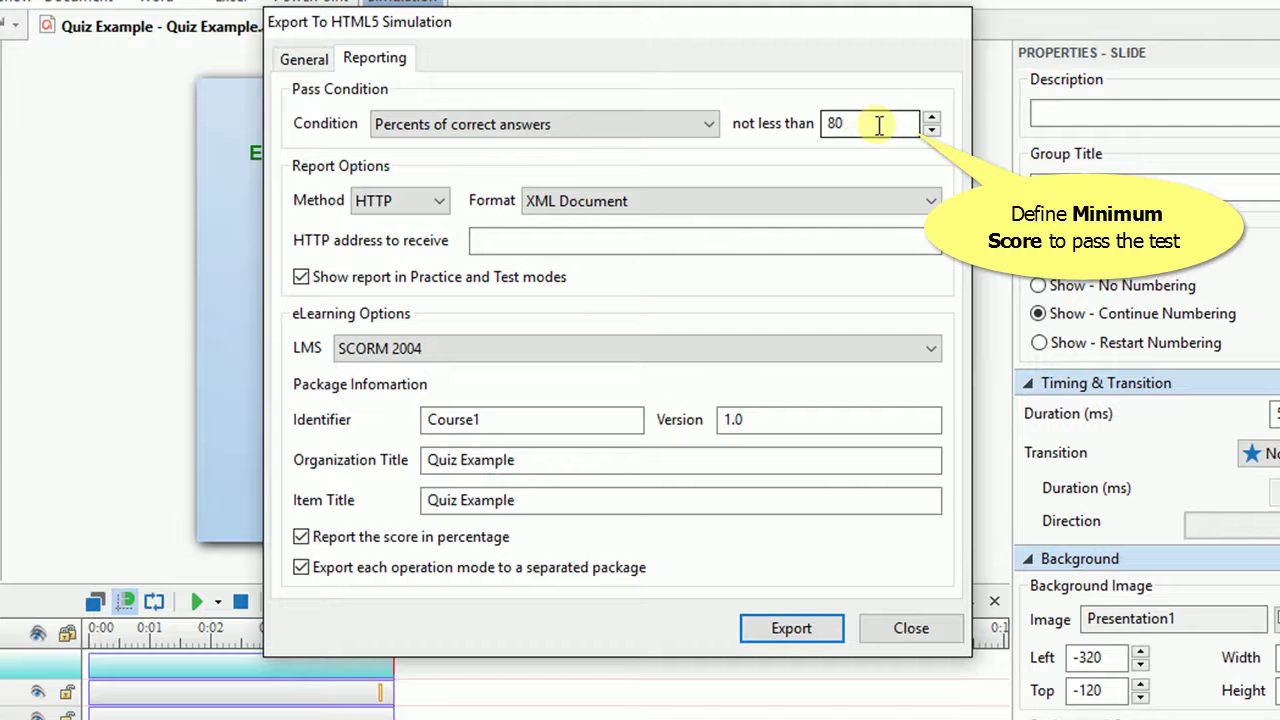
pyautogui.moveTo(879, 124); pyautogui.dragTo(785, 121)
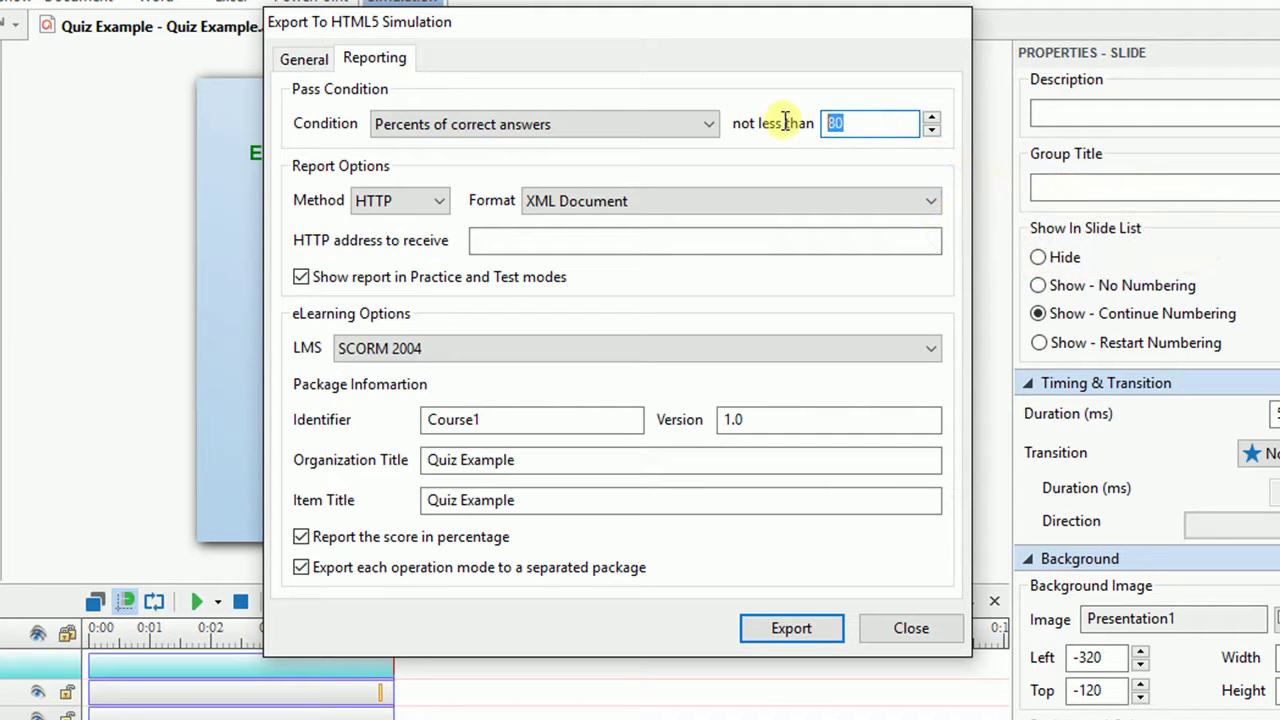
pyautogui.write('90')
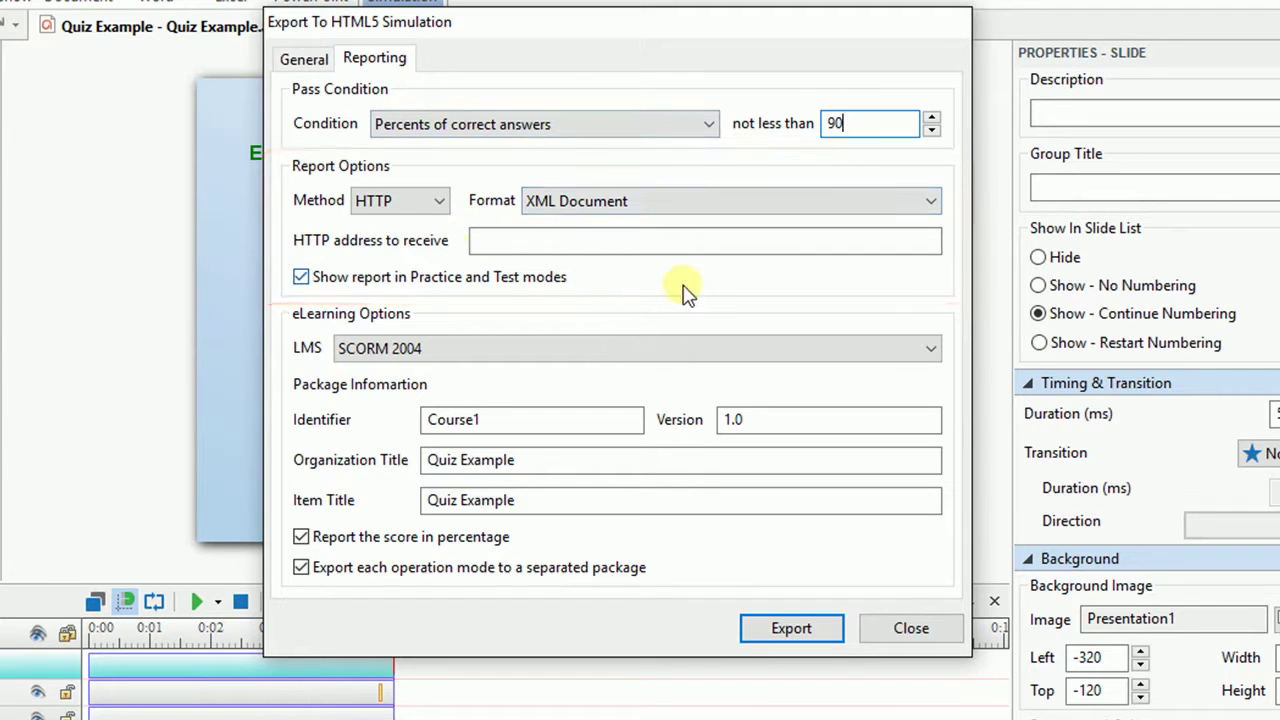
pyautogui.click(365, 286)
# - Keep Practice/Test reports on, SCORM 2004 as LMS, percentage scoring, and toggle separate per-mode packages
pyautogui.click(398, 276)
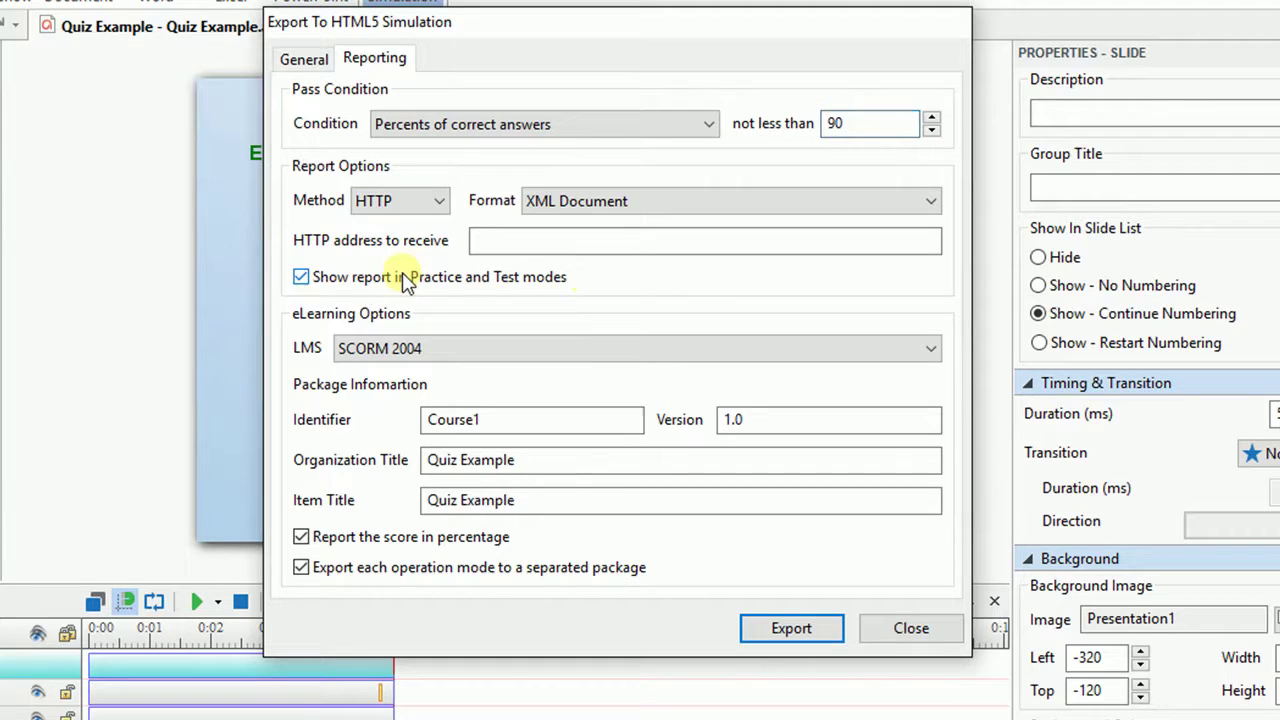
pyautogui.click(620, 348)
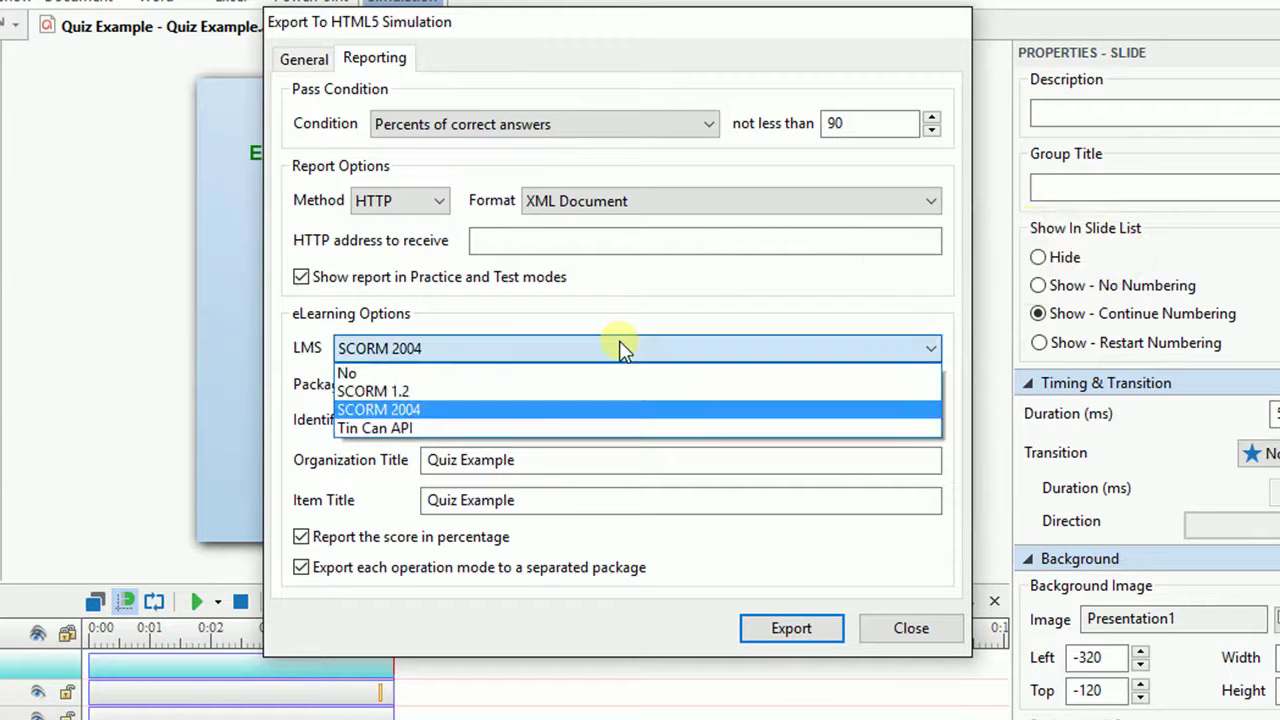
pyautogui.click(603, 420)
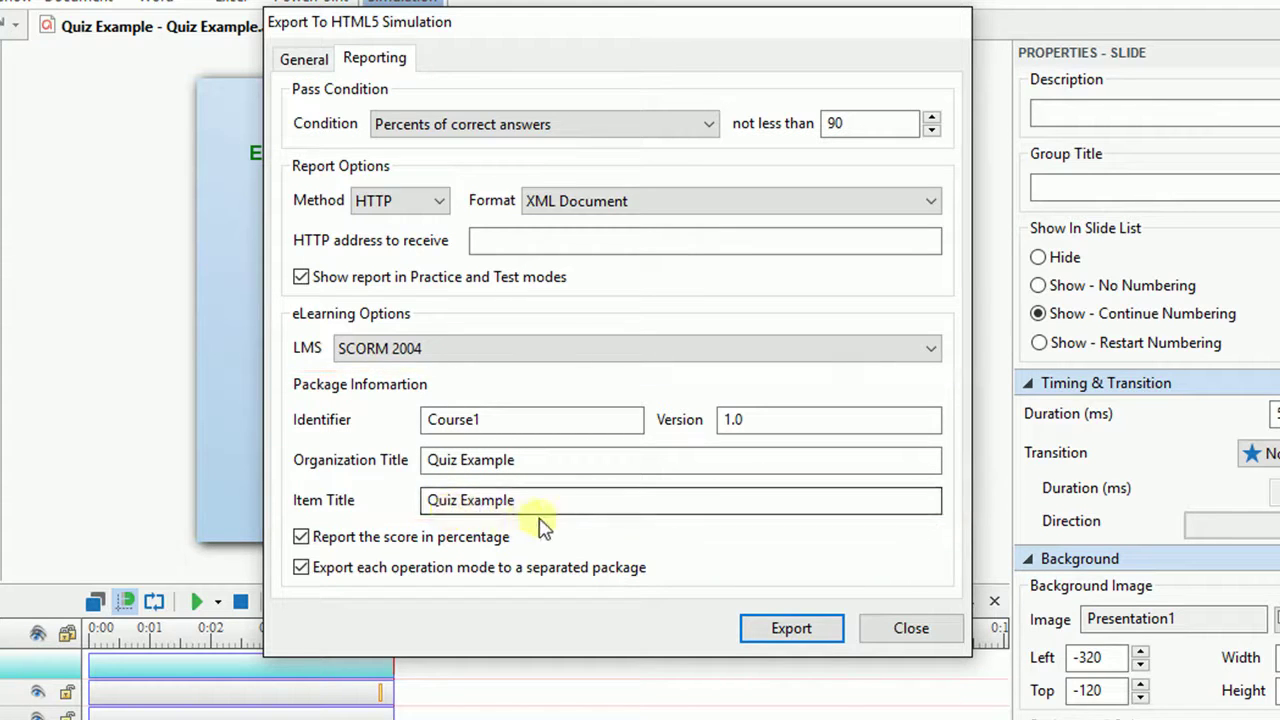
pyautogui.click(463, 548)
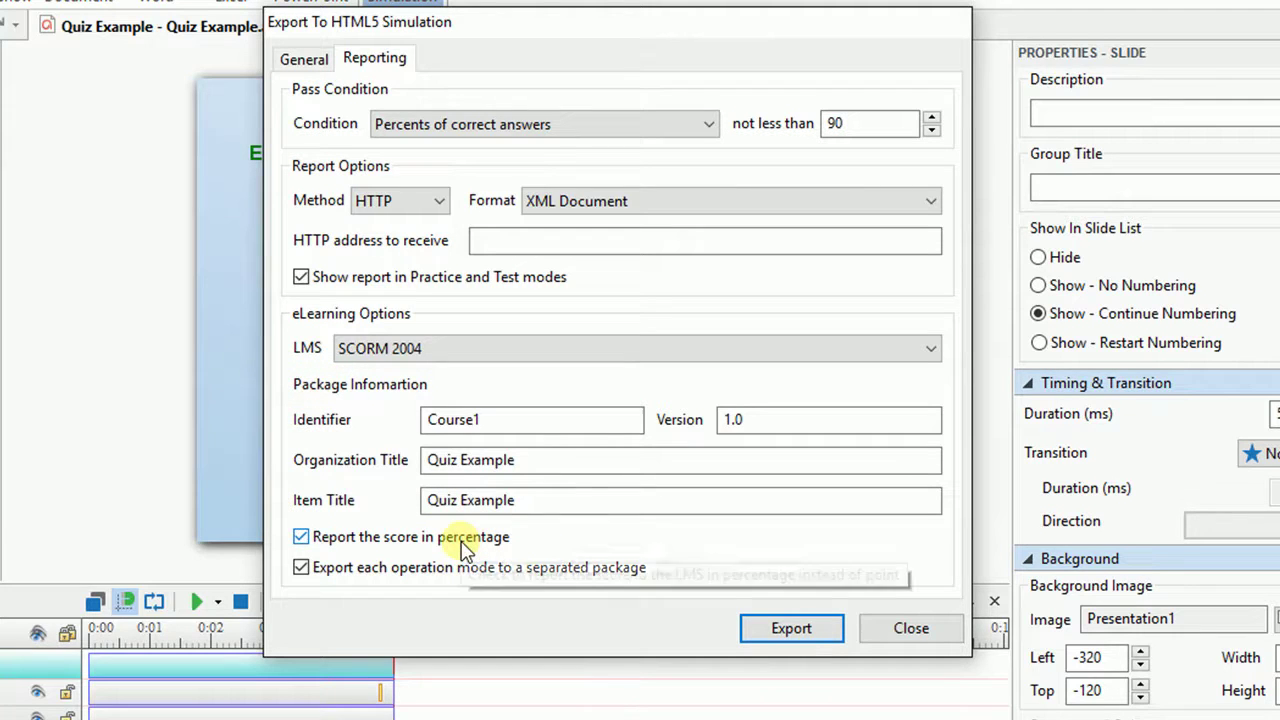
pyautogui.click(460, 547)
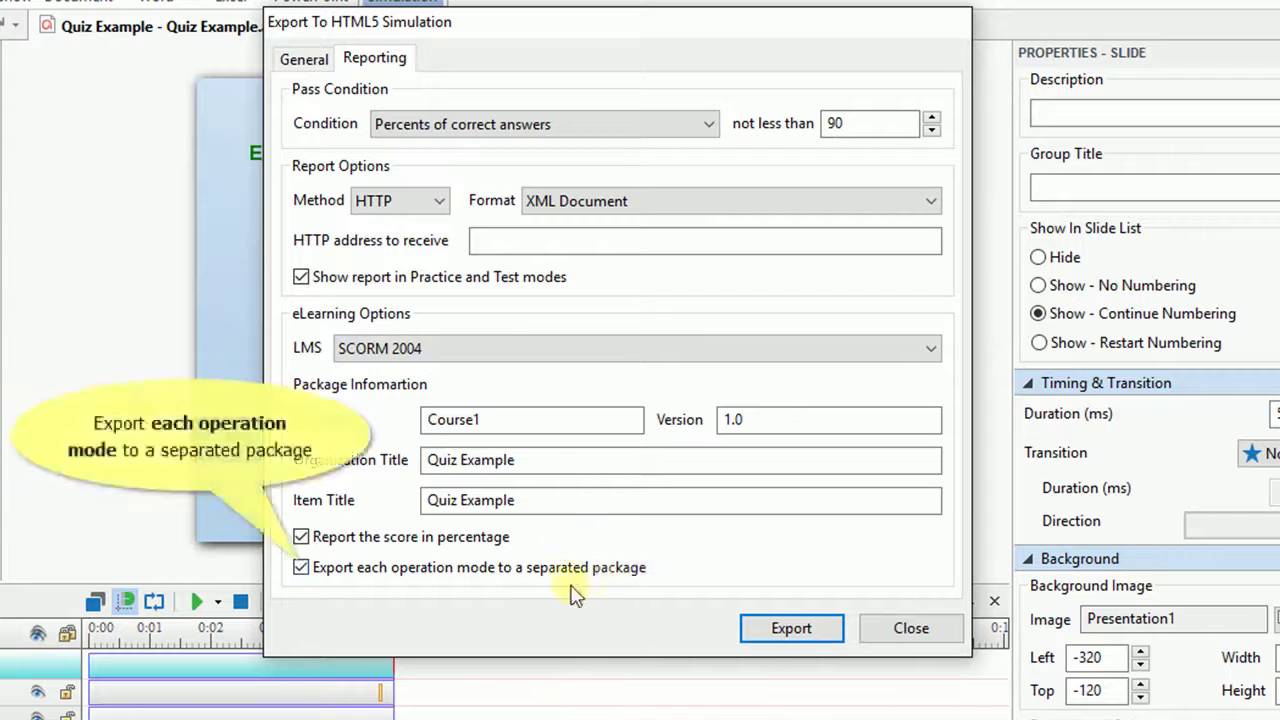
pyautogui.click(436, 578)
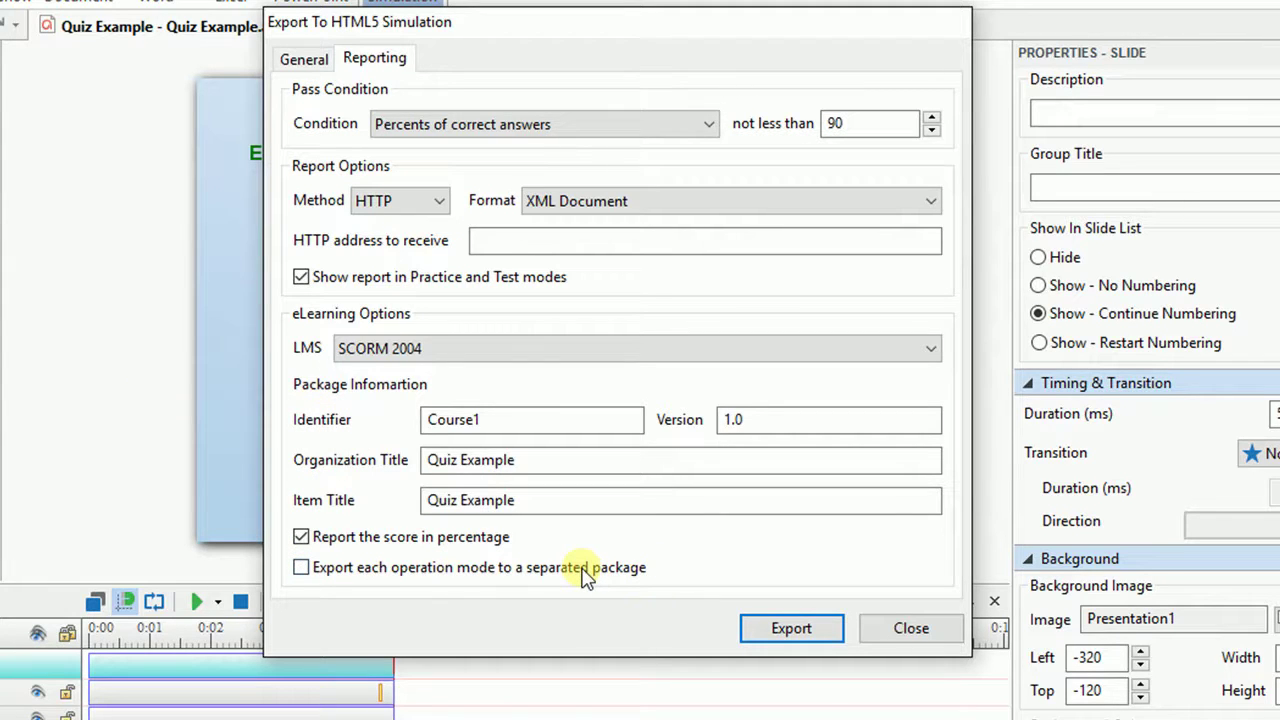
pyautogui.click(628, 354)
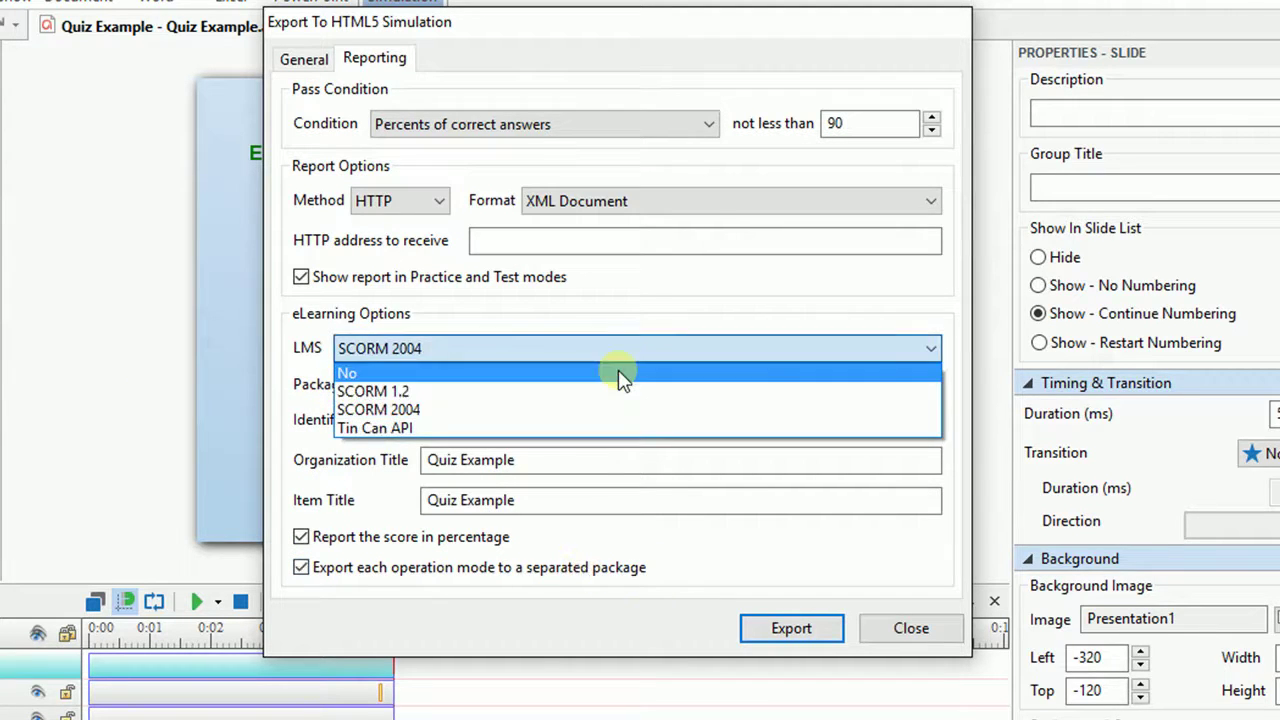
# - Export the Quiz Example HTML5 simulation without LMS packaging and view it in Internet Explorer
pyautogui.click(620, 371)
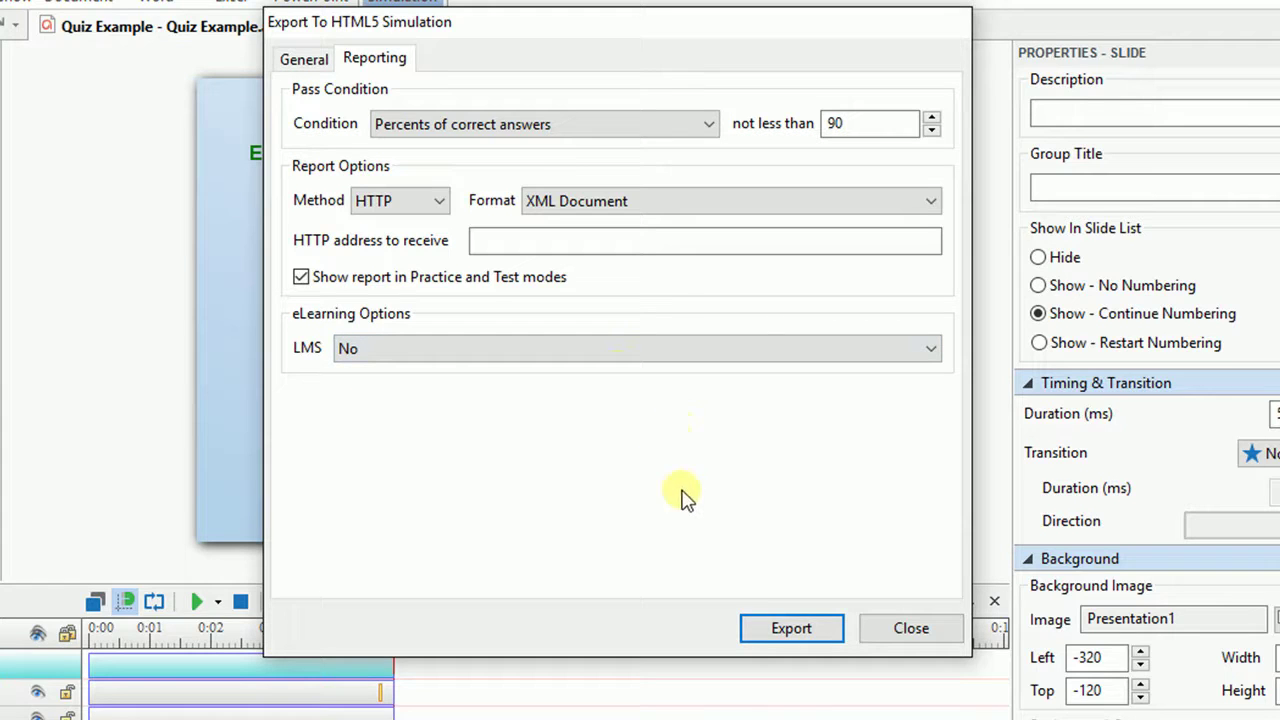
pyautogui.click(760, 628)
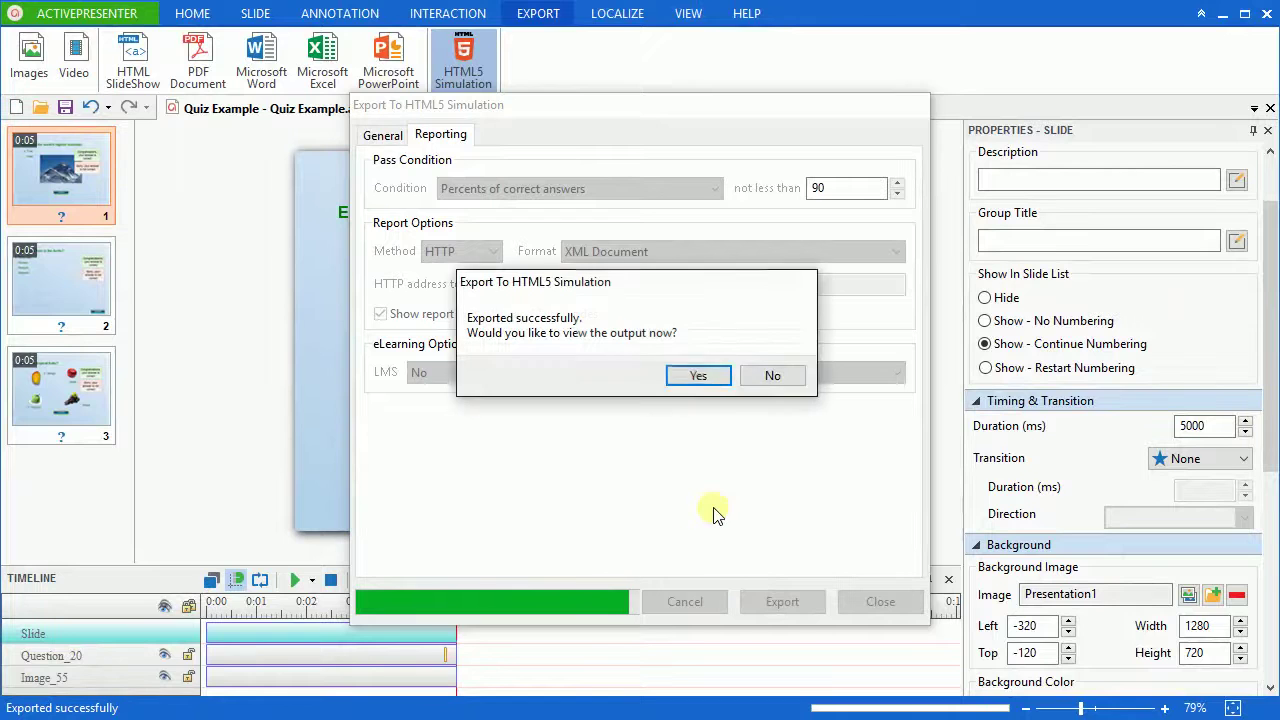
pyautogui.click(682, 378)
# - Move the Quiz Example window in Internet Explorer up and to the left
pyautogui.moveTo(904, 234); pyautogui.dragTo(553, 37)
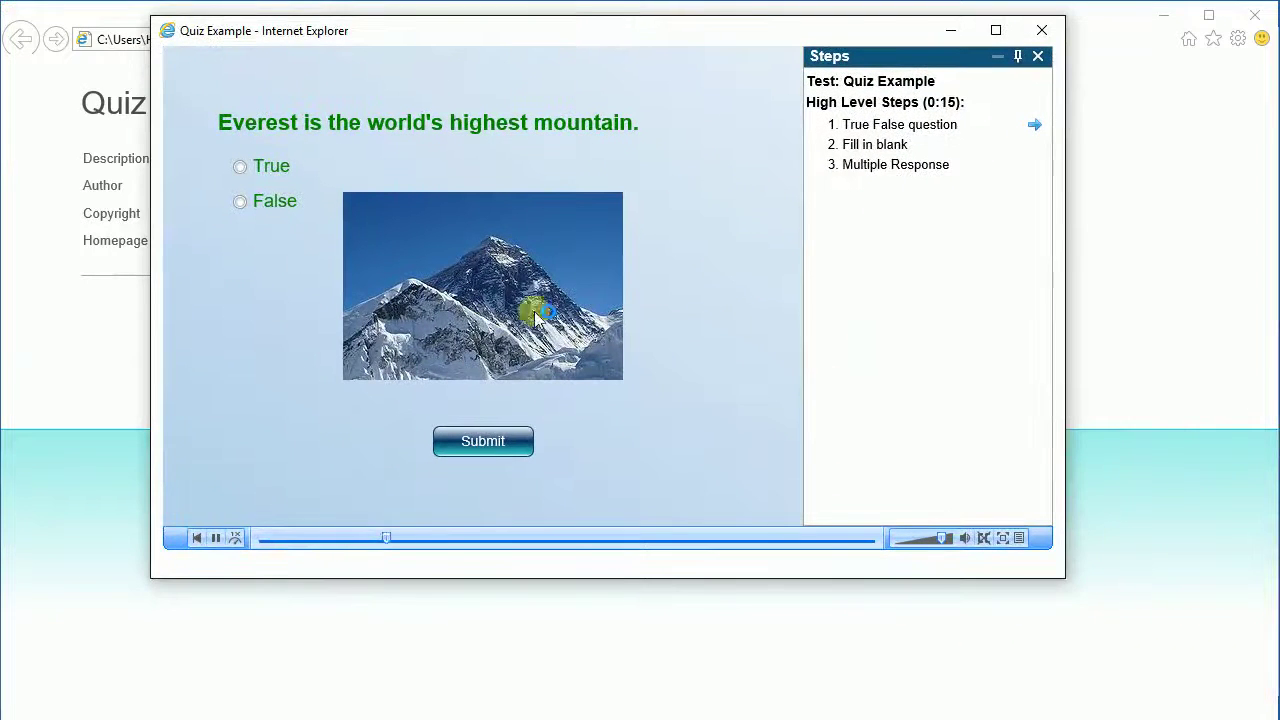